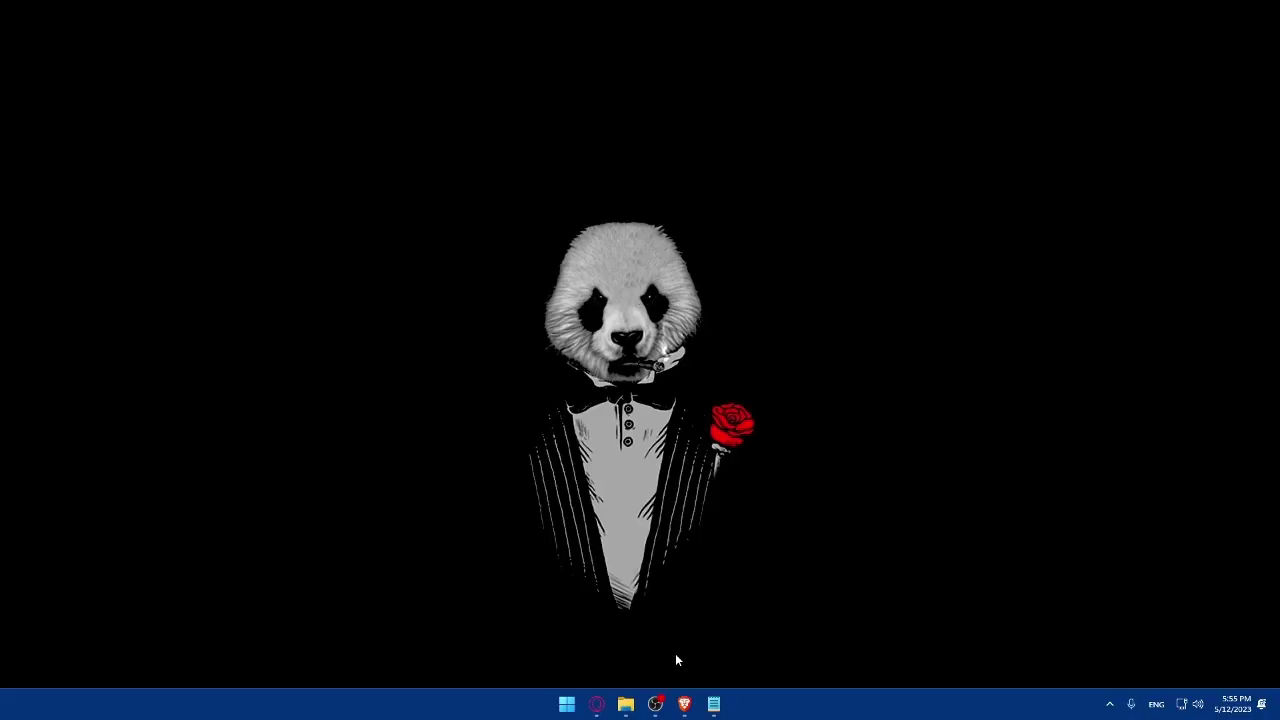
- Launch Brave and load the payoneer.com homepage
click(684, 704)
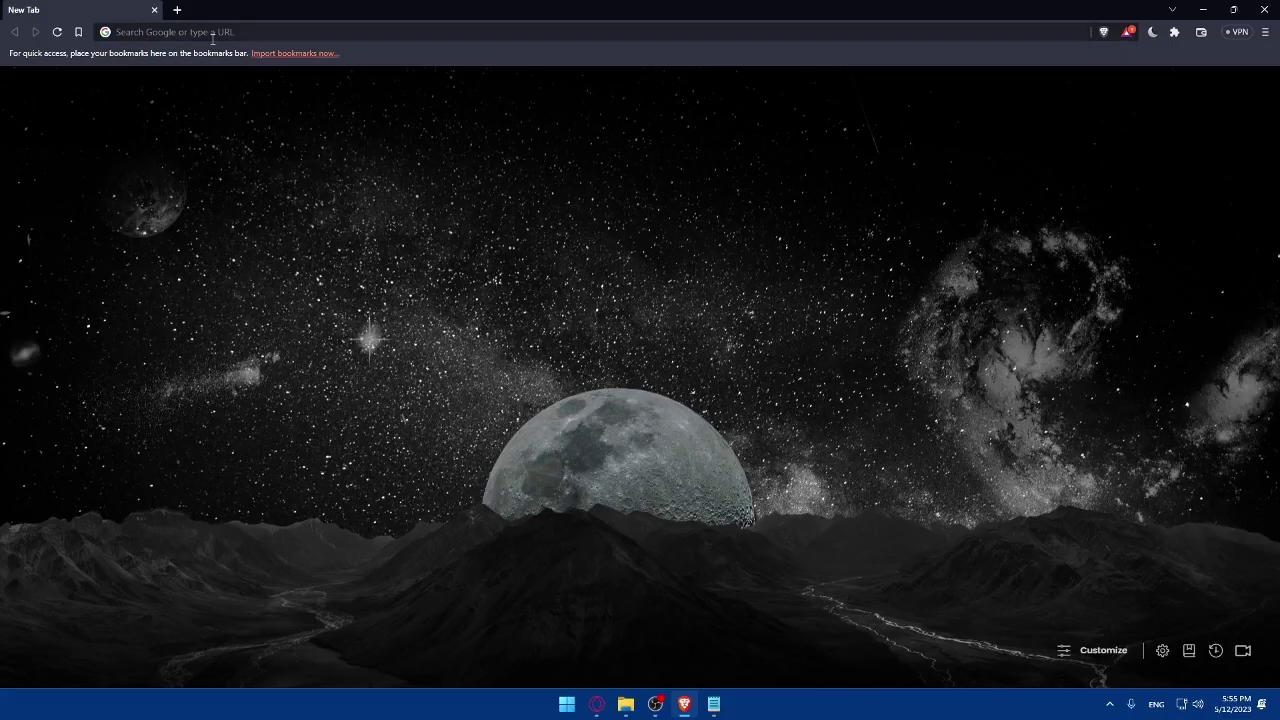
click(212, 36)
text(payoneer.com)
key(Return)
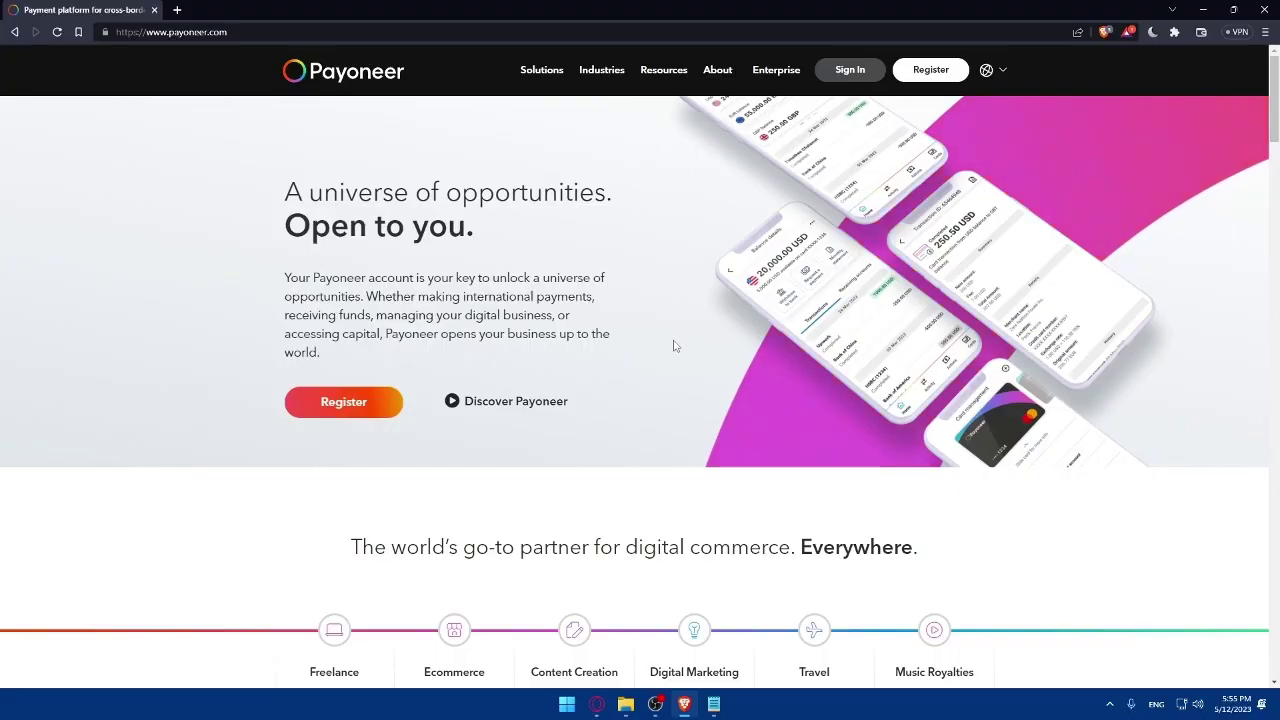
scroll(676, 346, down, 3)
scroll(676, 346, down, 3)
scroll(676, 343, down, 5)
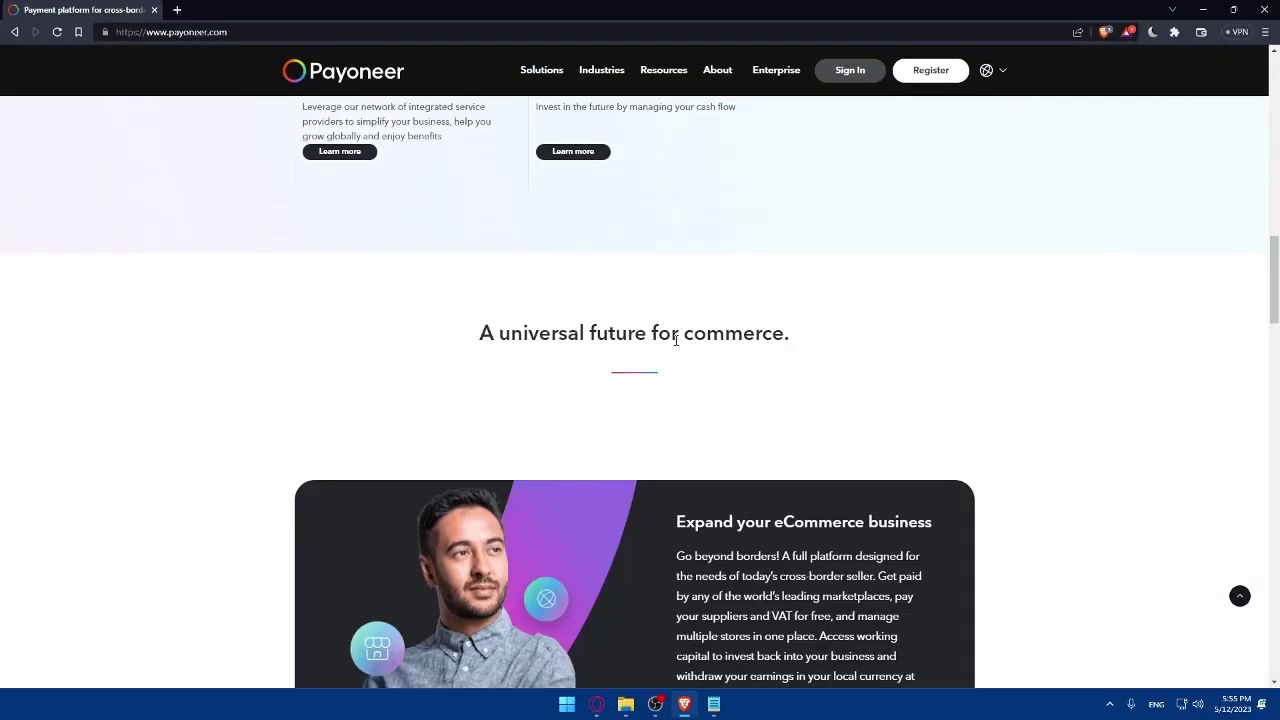
scroll(676, 340, down, 7)
scroll(676, 340, down, 10)
scroll(676, 340, down, 9)
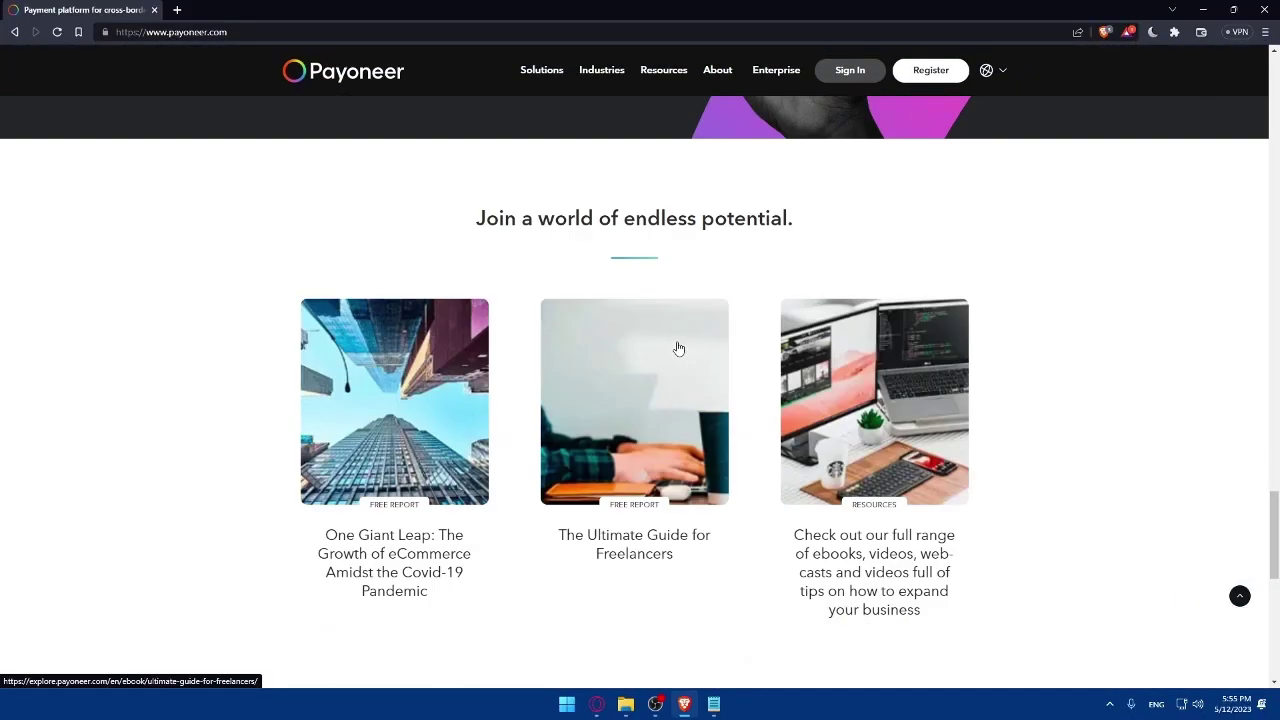
scroll(676, 340, up, 20)
scroll(676, 346, up, 10)
scroll(676, 346, up, 4)
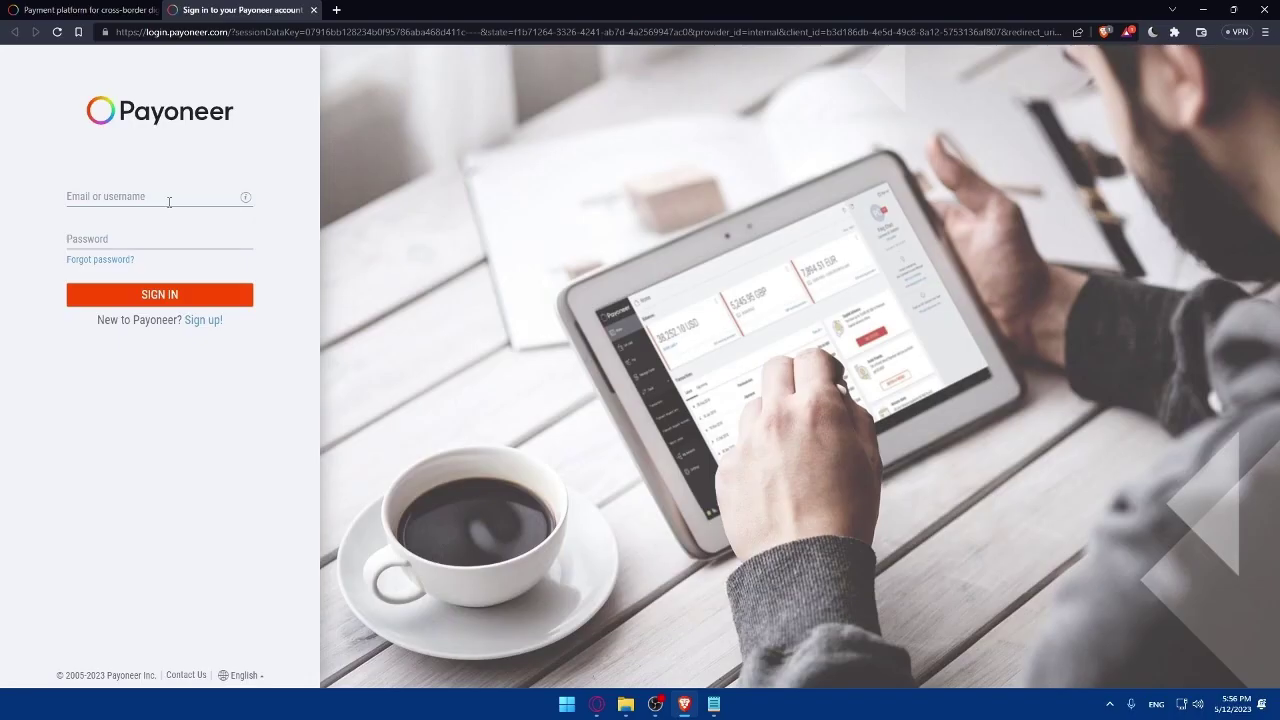
click(129, 197)
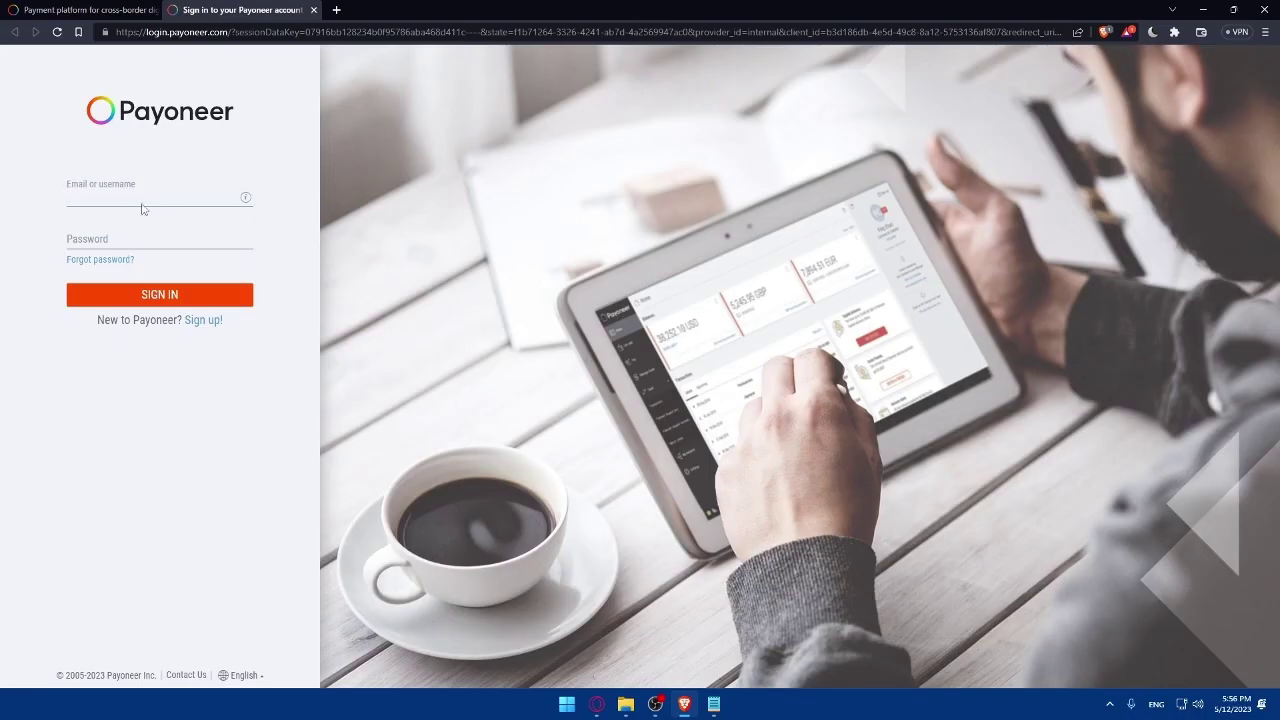
click(80, 195)
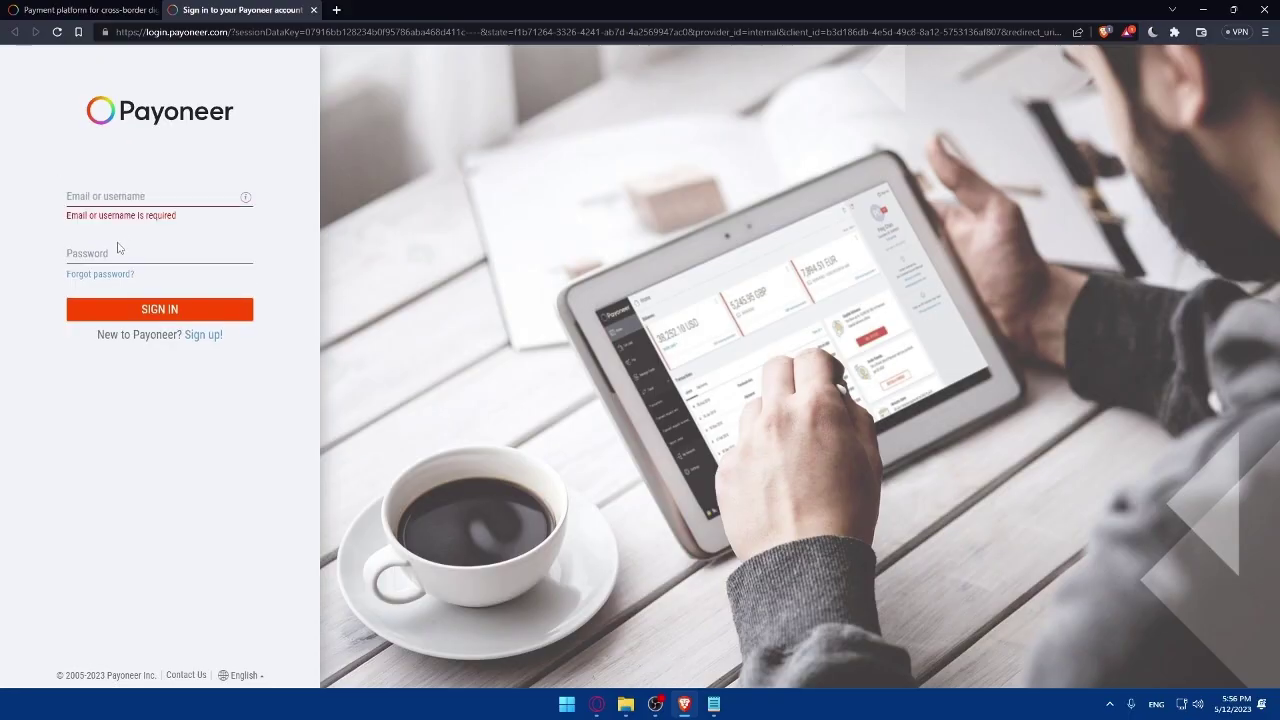
click(118, 247)
click(45, 250)
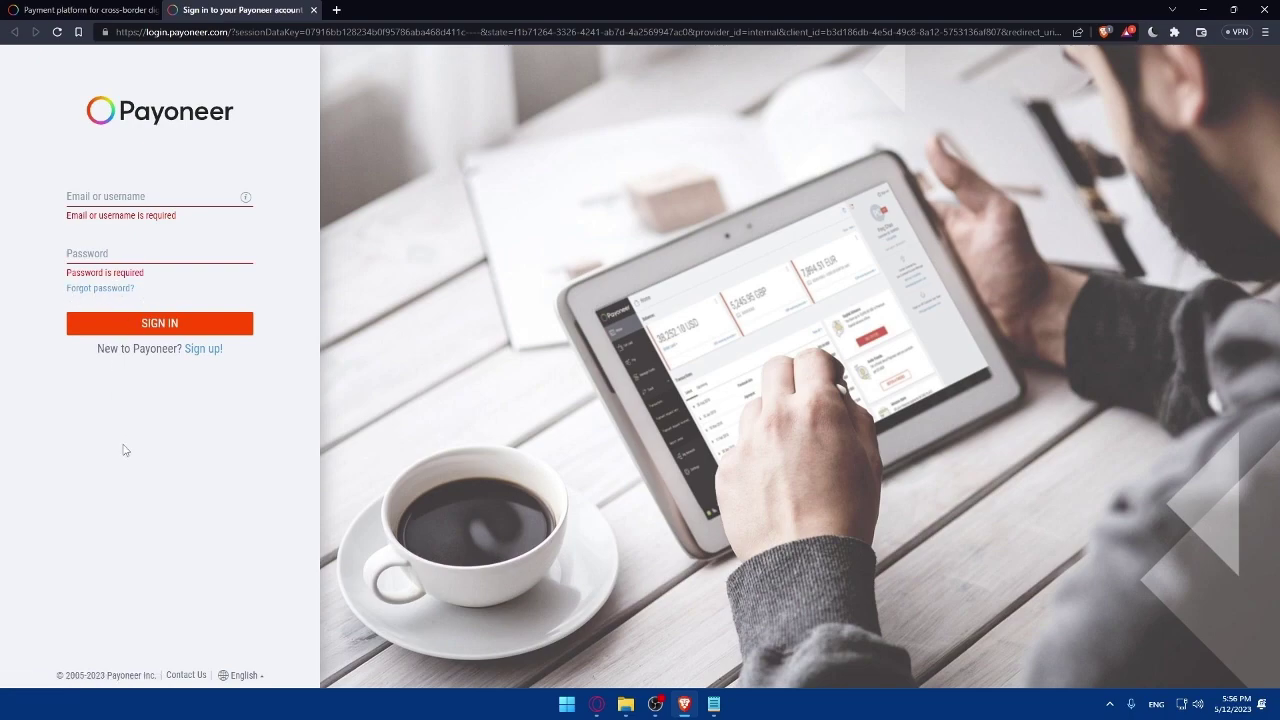
click(314, 10)
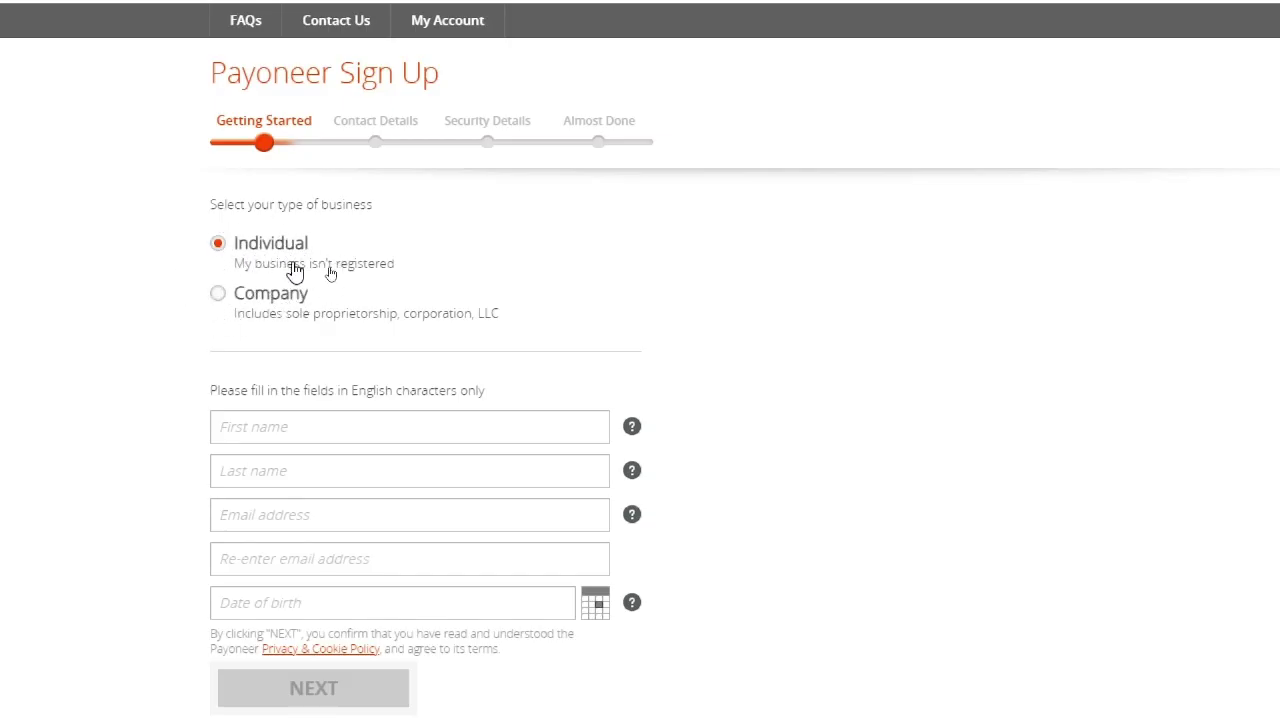
- Enter the individual's first name and last name, and enter the email address twice
click(236, 430)
text(tes)
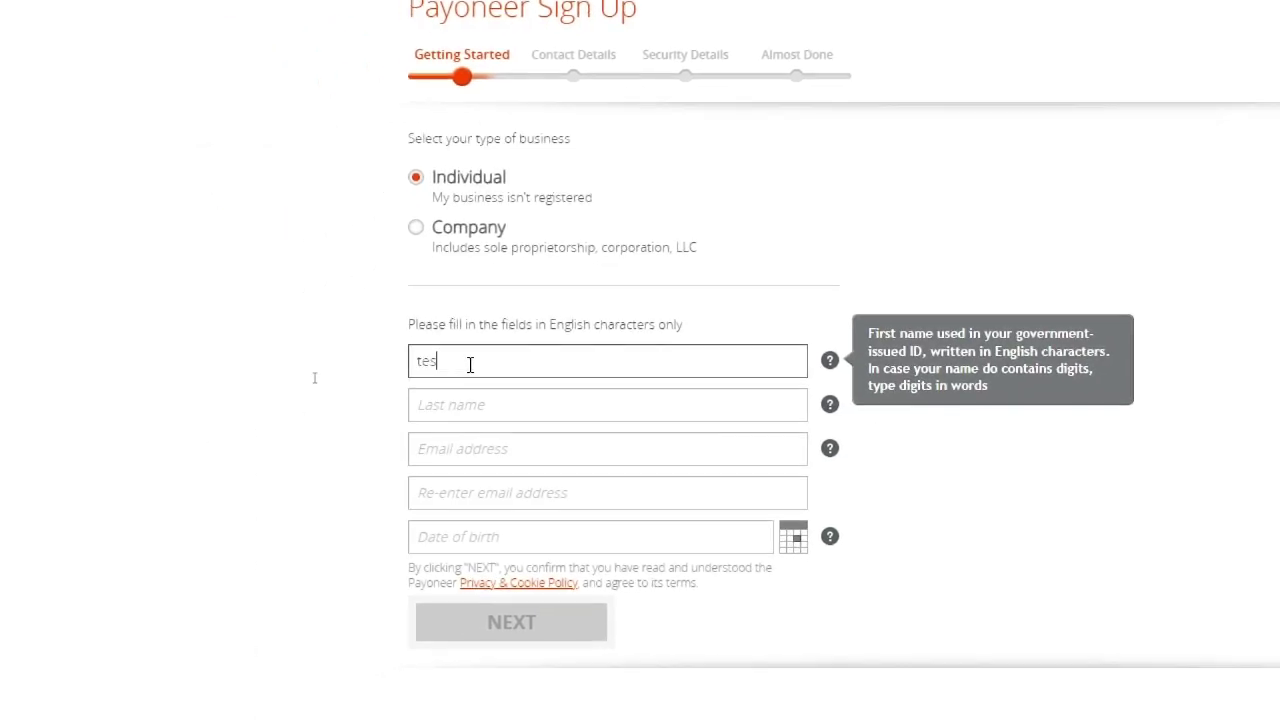
text(t)
click(490, 393)
text(test)
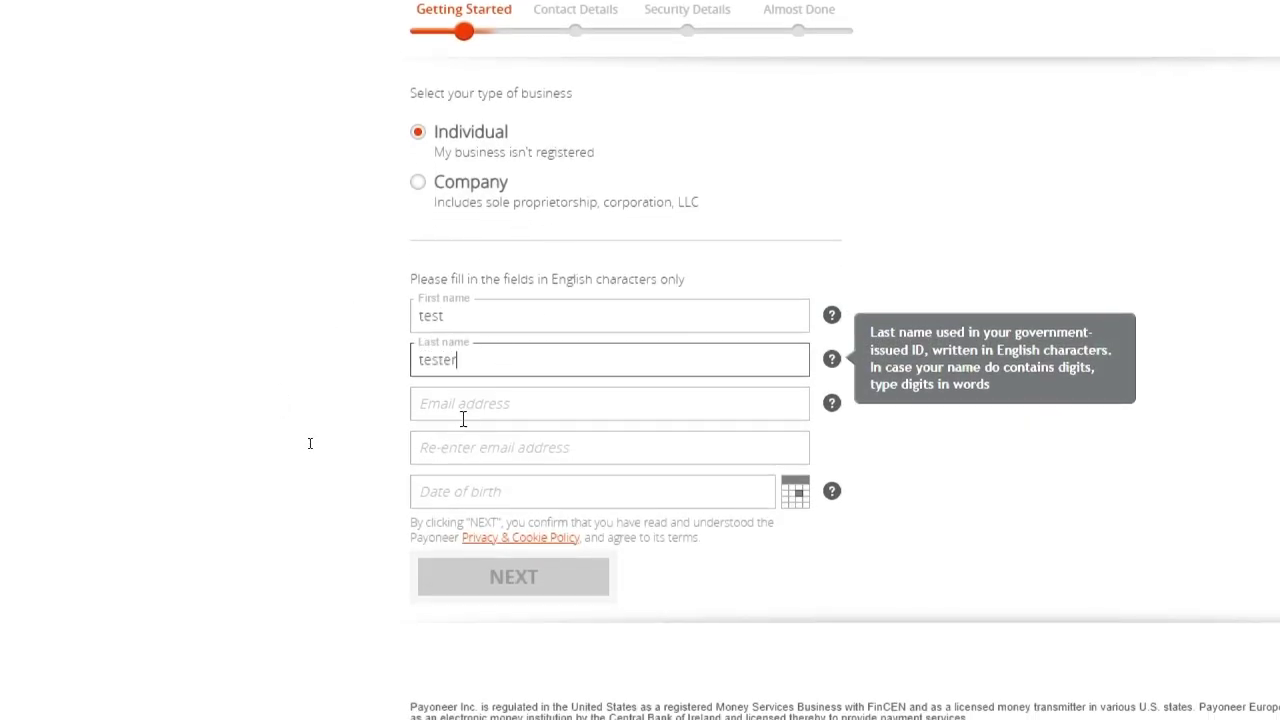
click(468, 416)
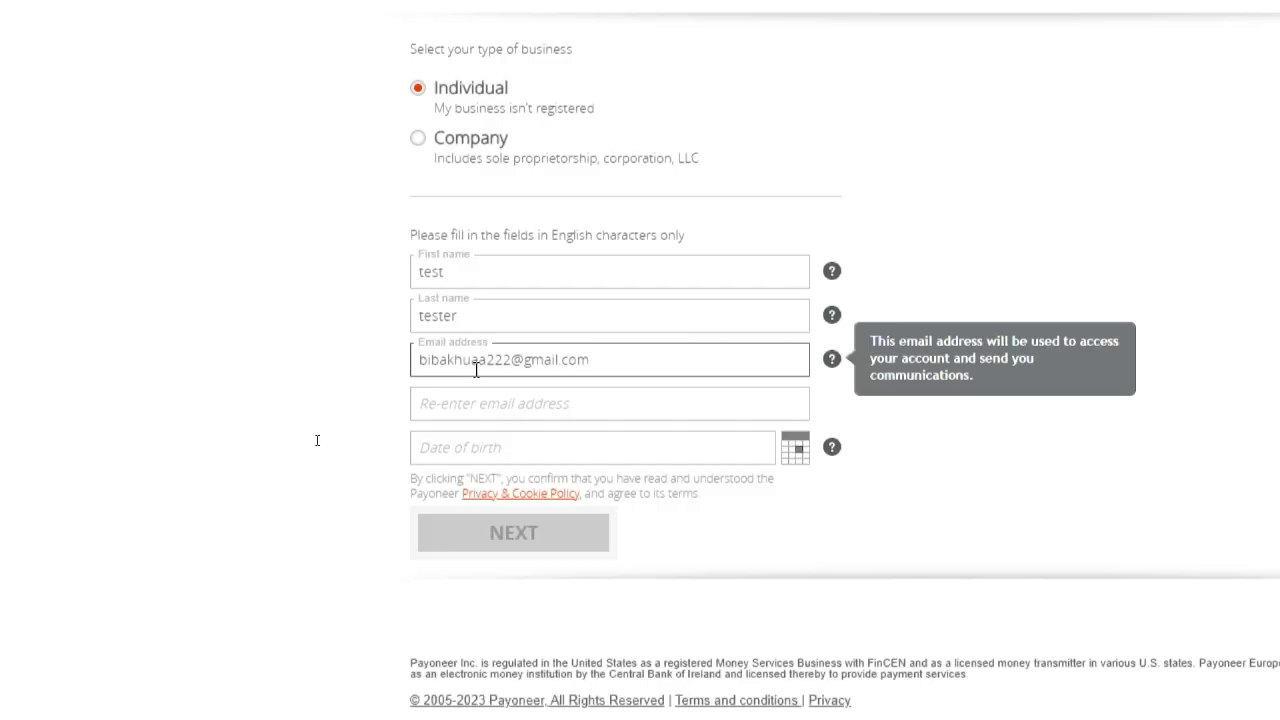
click(478, 418)
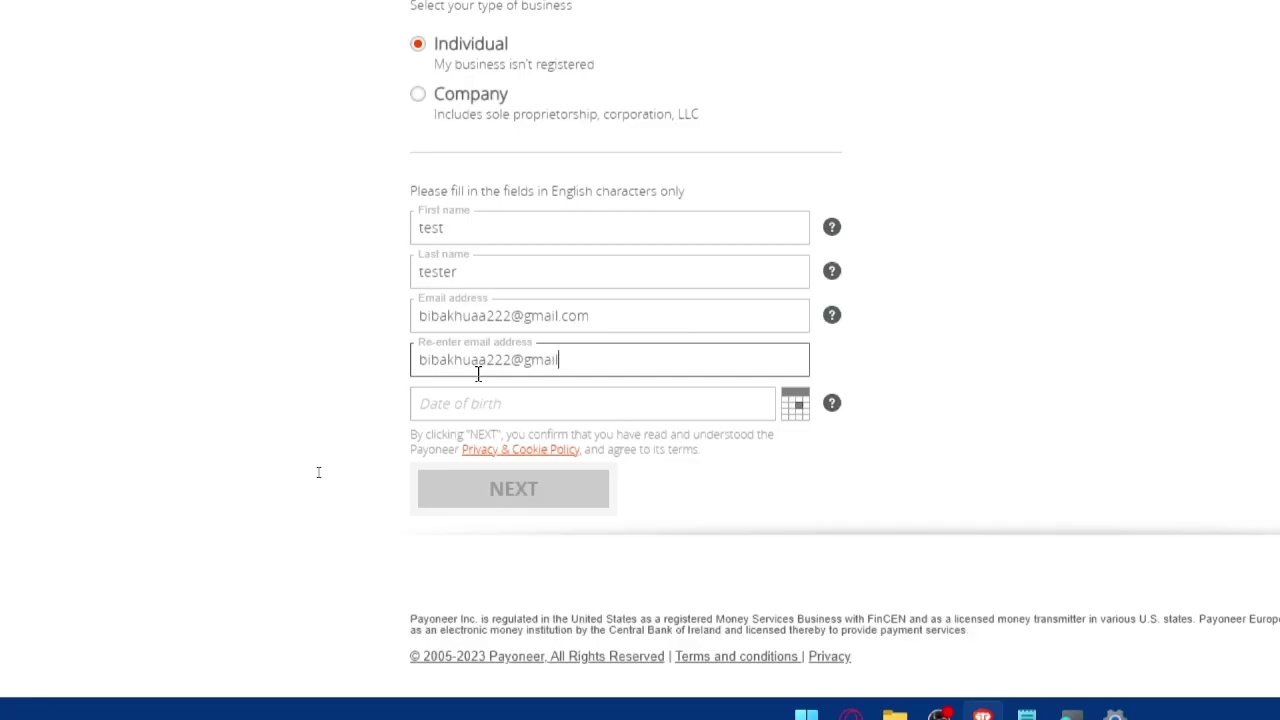
- Set the date of birth in the calendar to year 2001 and month June
click(481, 403)
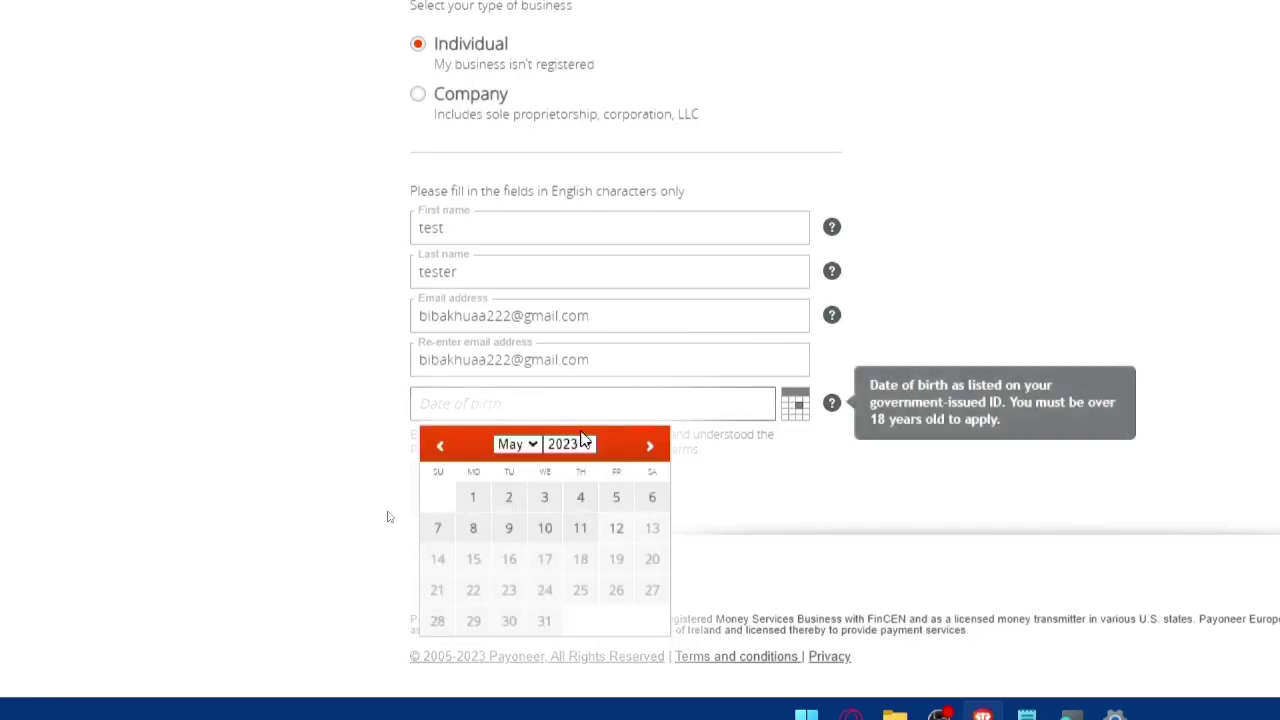
click(568, 443)
scroll(565, 200, up, 7)
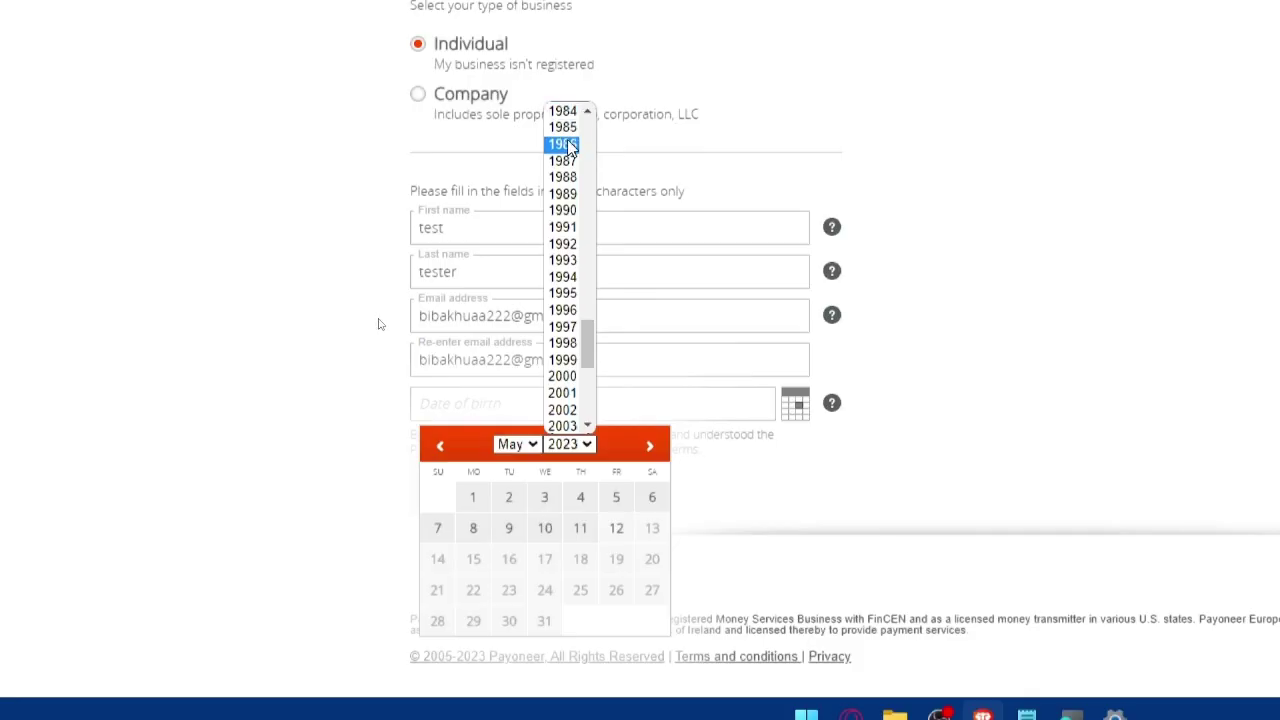
click(562, 408)
click(517, 443)
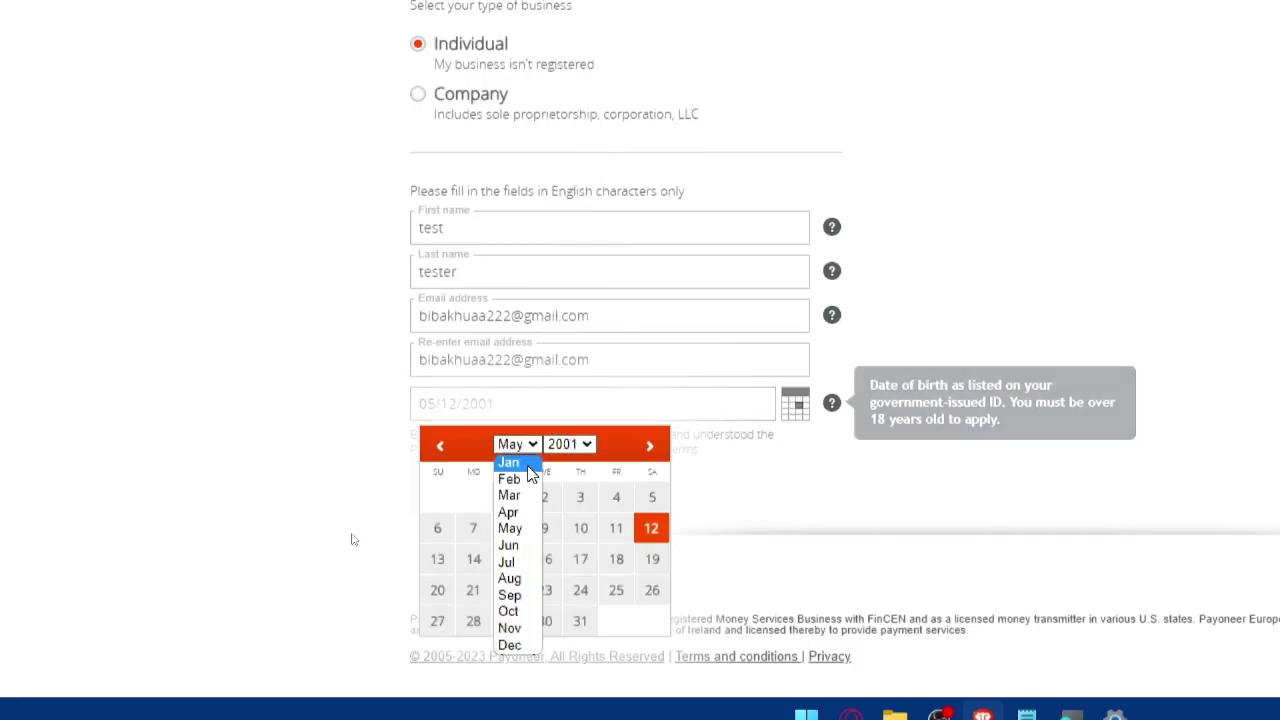
click(508, 545)
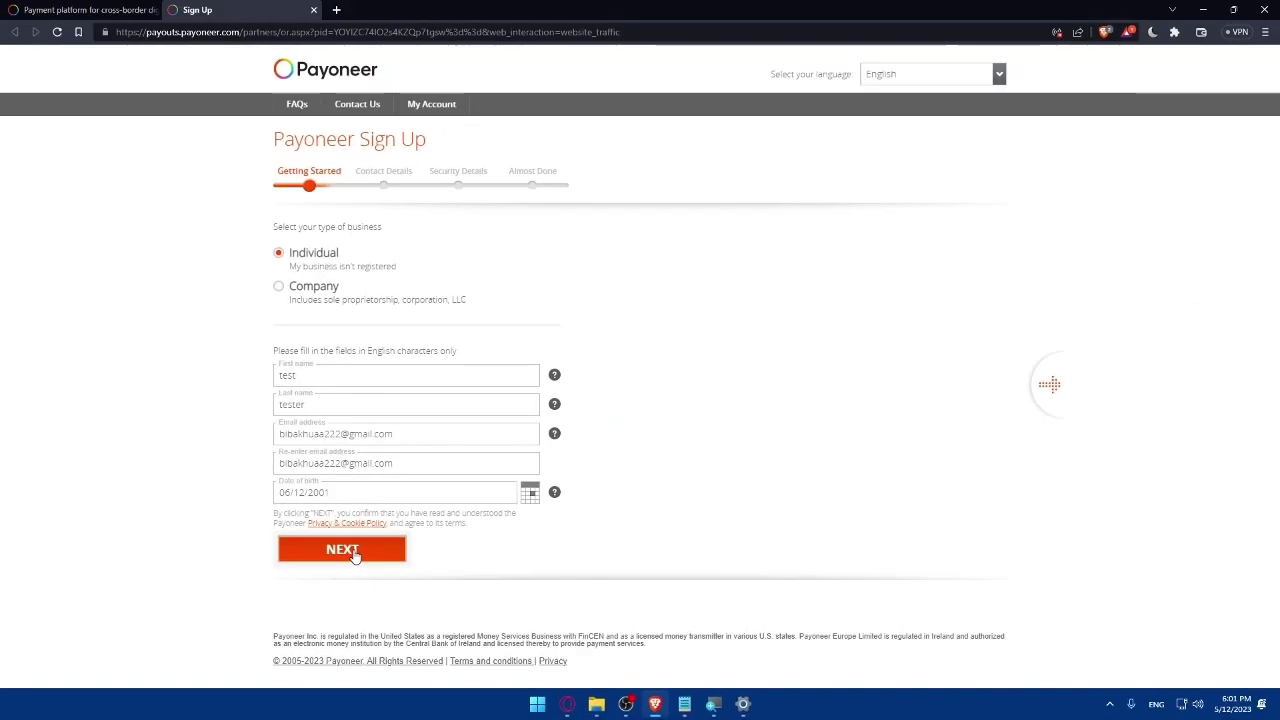
- Continue to Contact Details and enter the street and house number
click(345, 550)
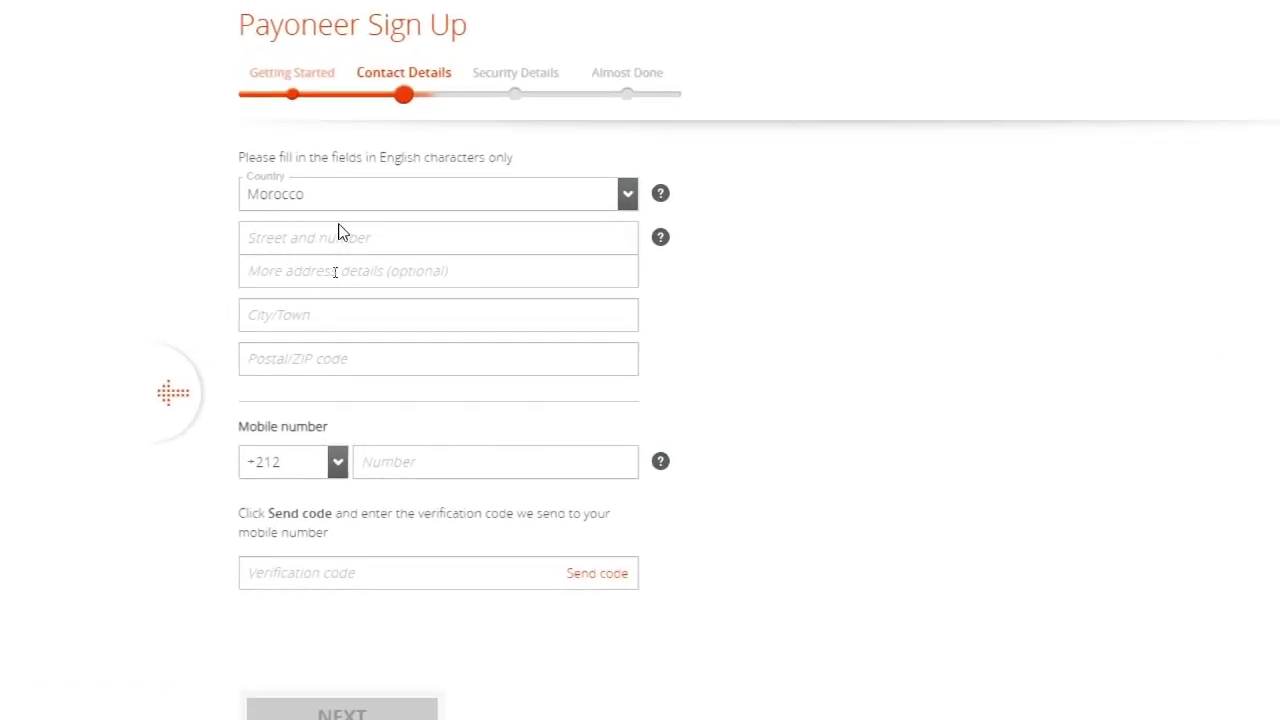
click(340, 234)
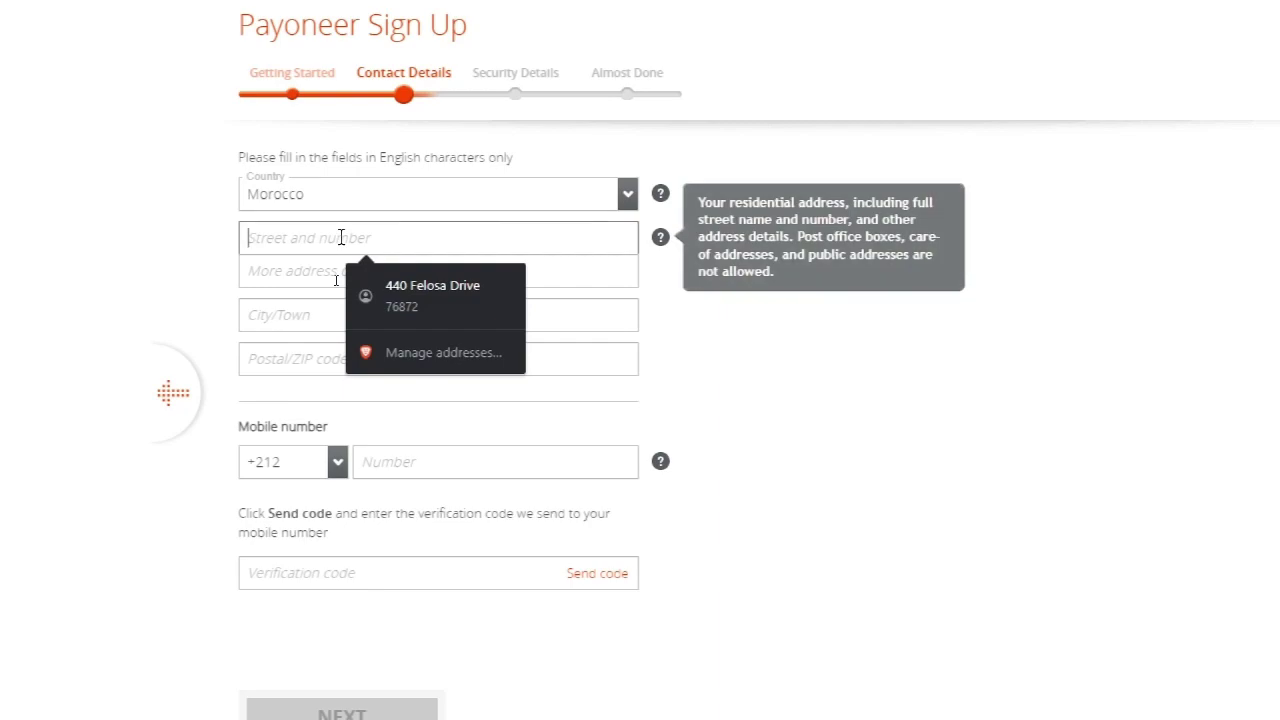
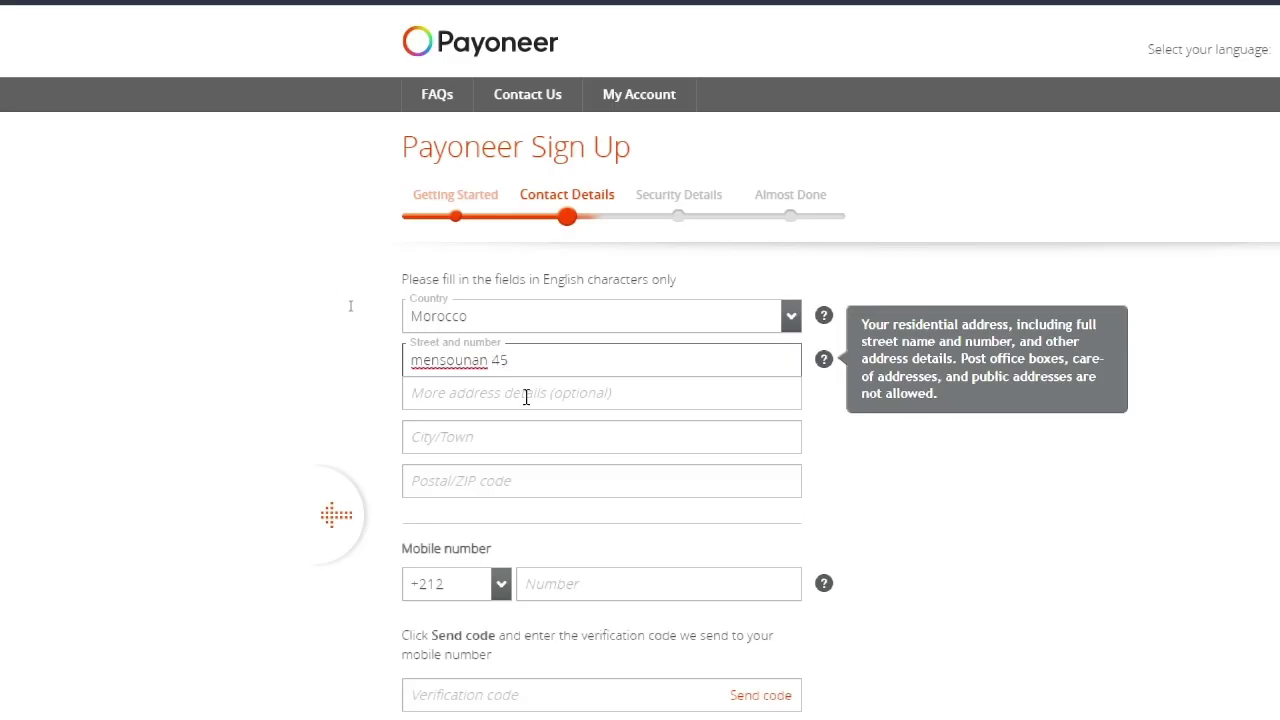
click(494, 360)
text(N)
- Fill in the city/town and postal code of the contact address
click(528, 401)
click(280, 374)
click(523, 423)
text(tangier)
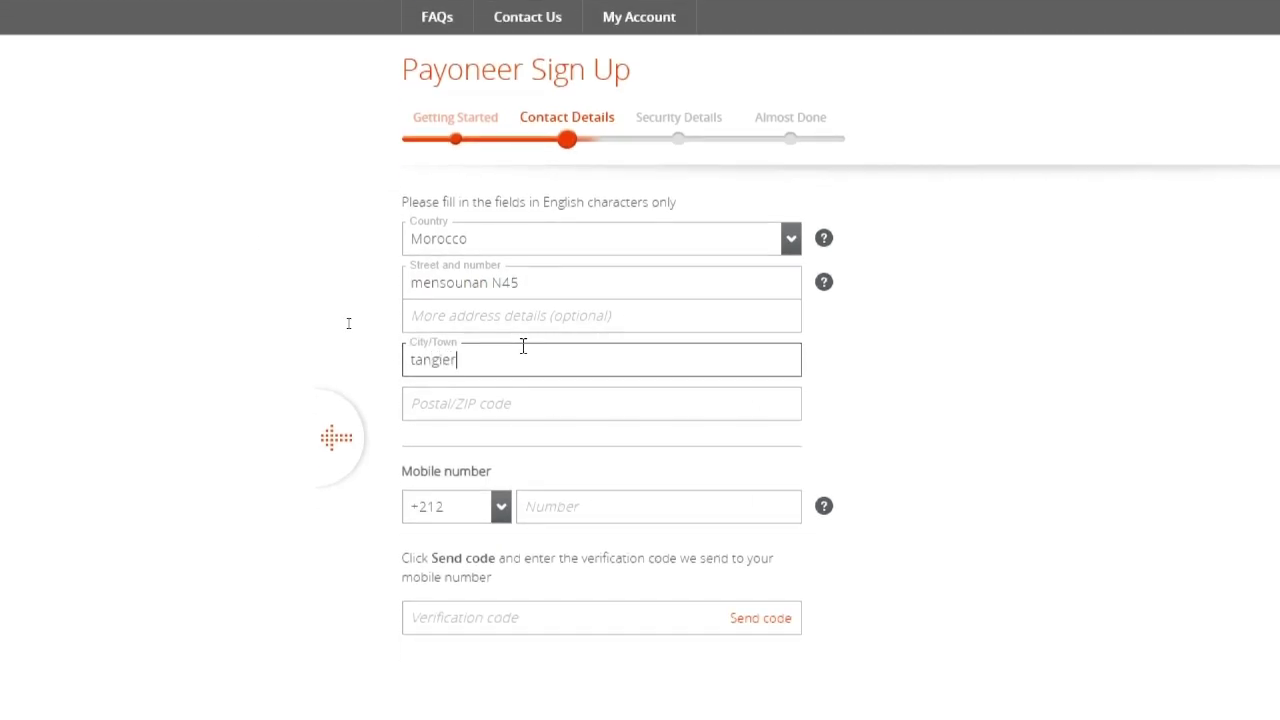
click(570, 414)
text(90000)
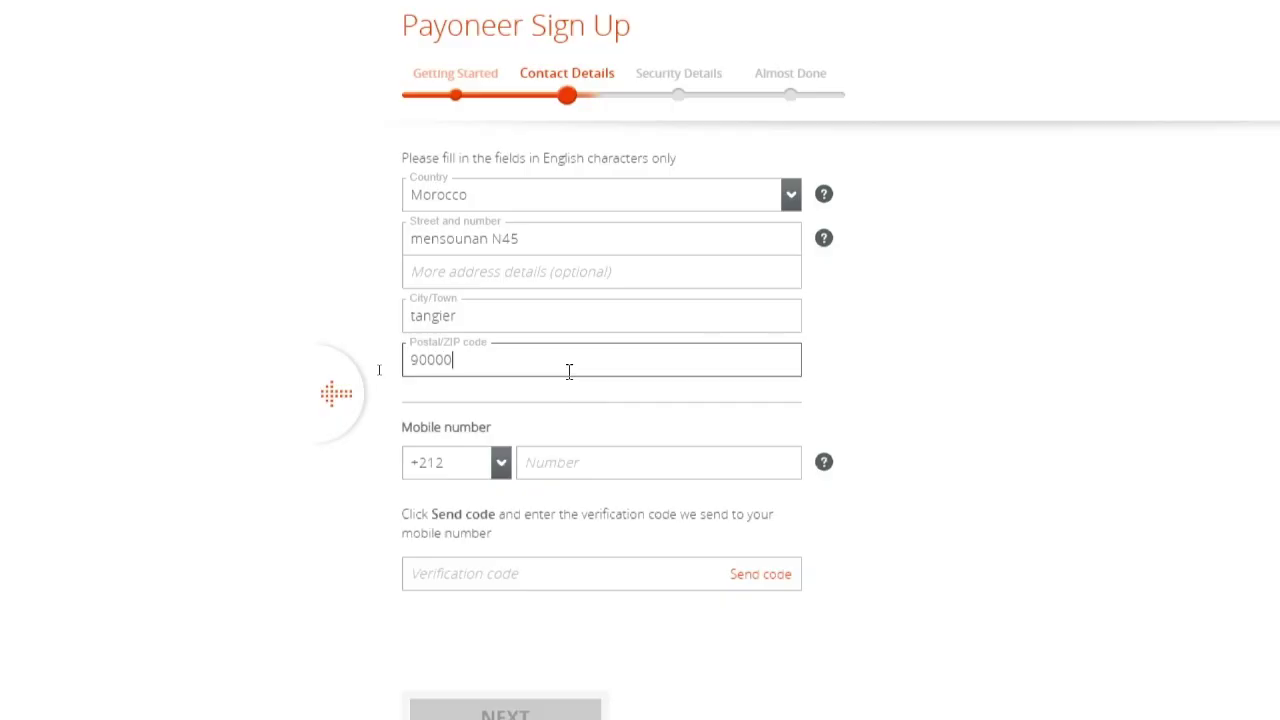
click(1103, 346)
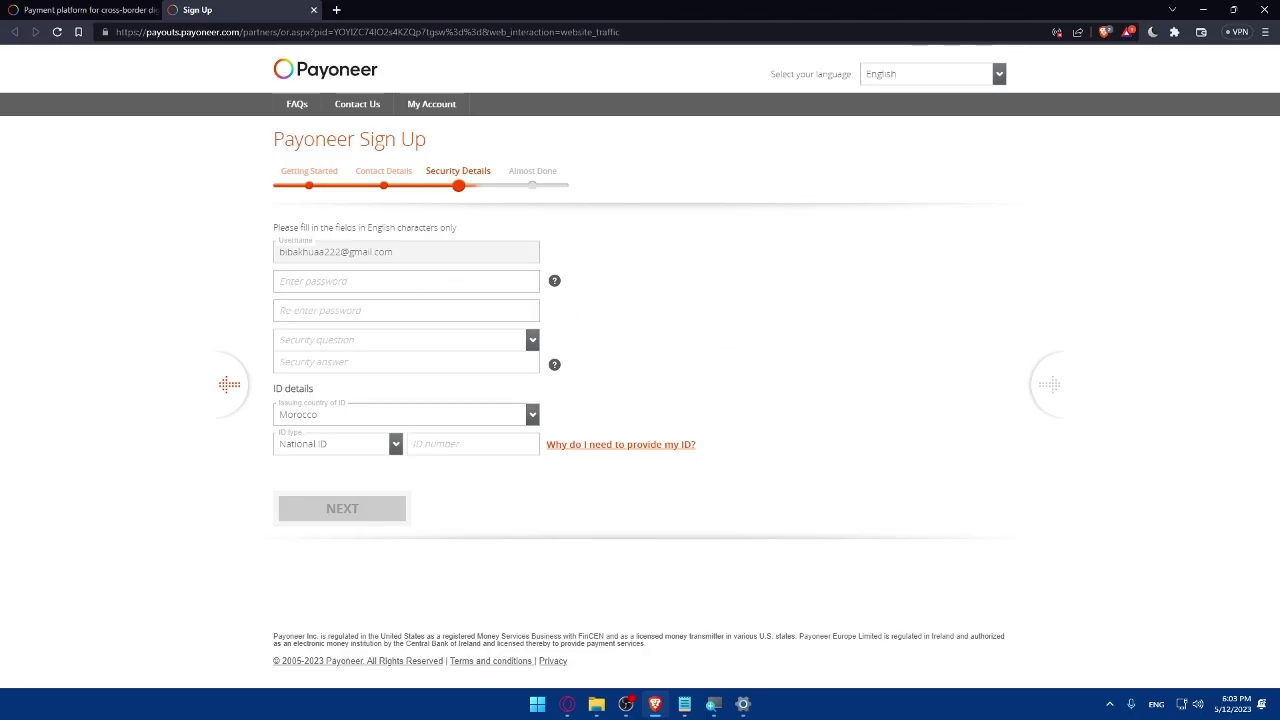
- Enter the account password and re-enter it to confirm
click(401, 280)
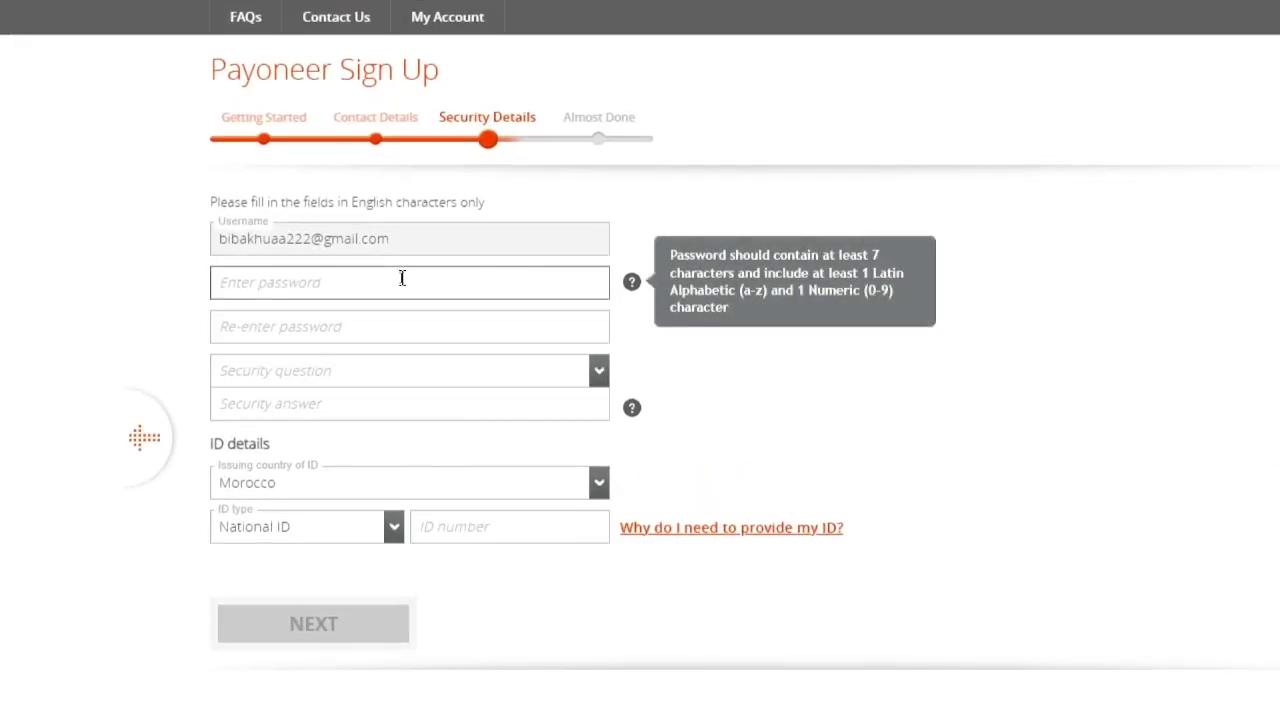
text(a)
text(aaa)
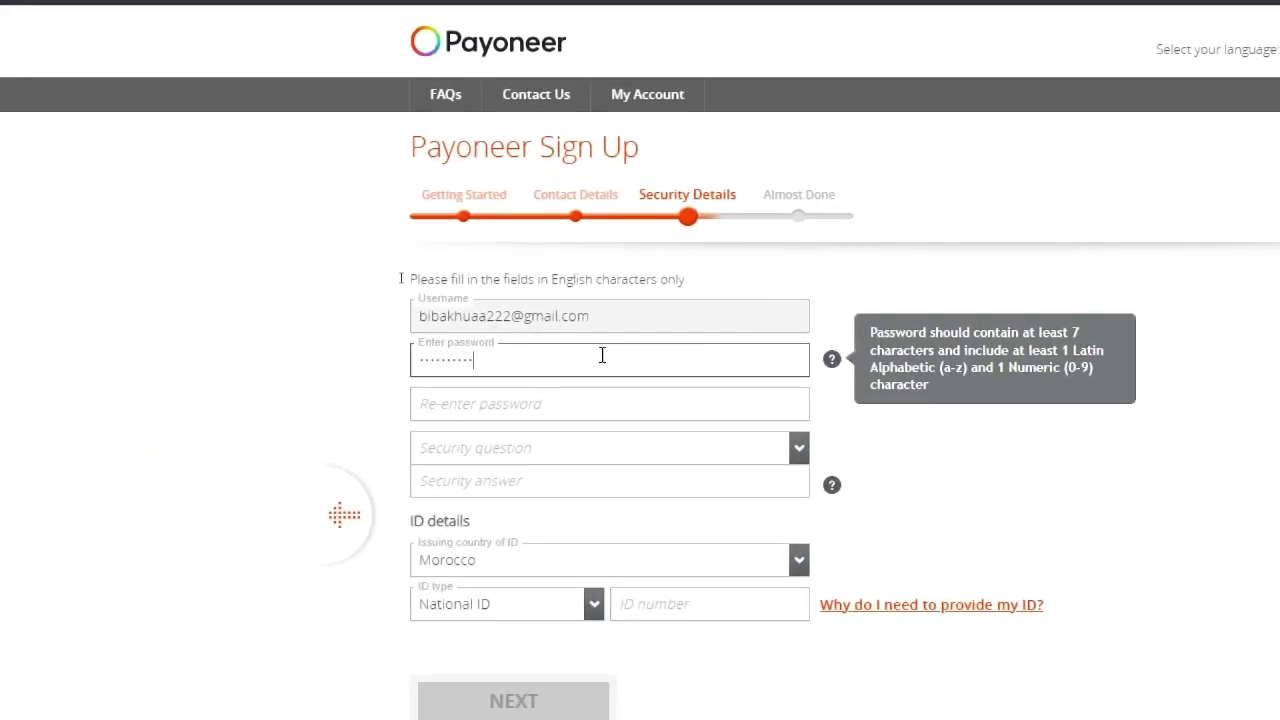
click(596, 407)
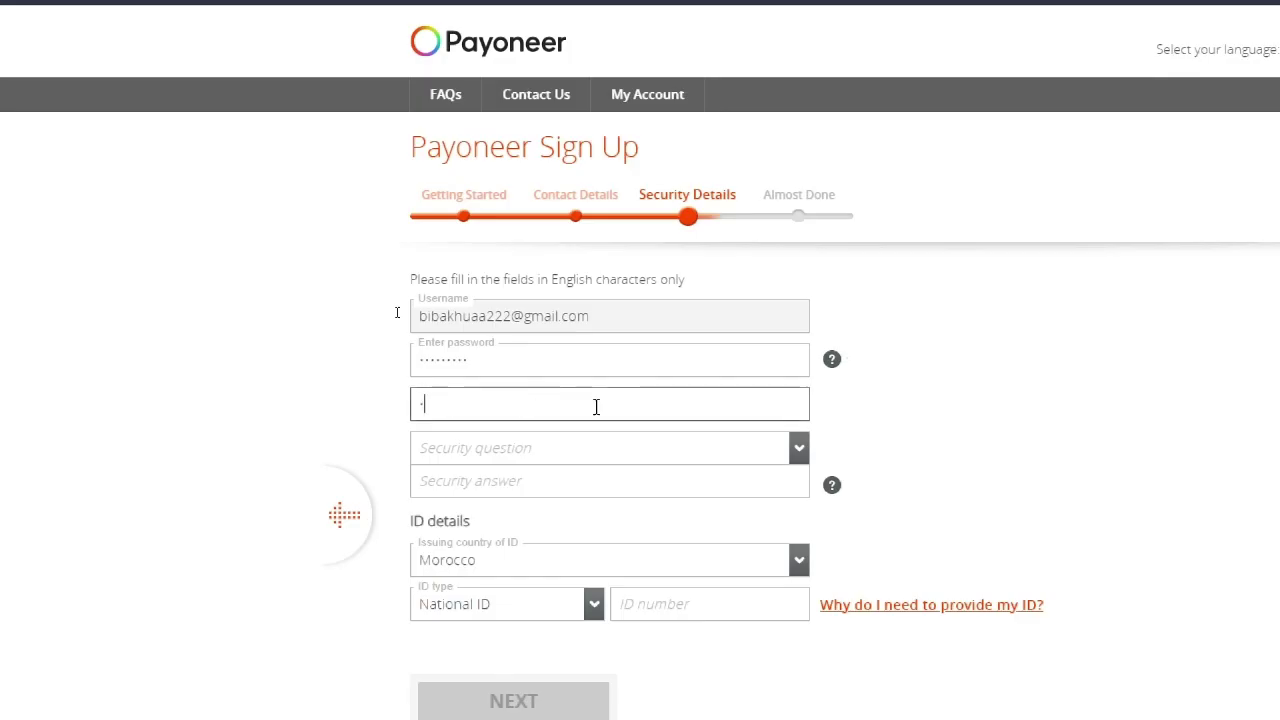
text(aaaa)
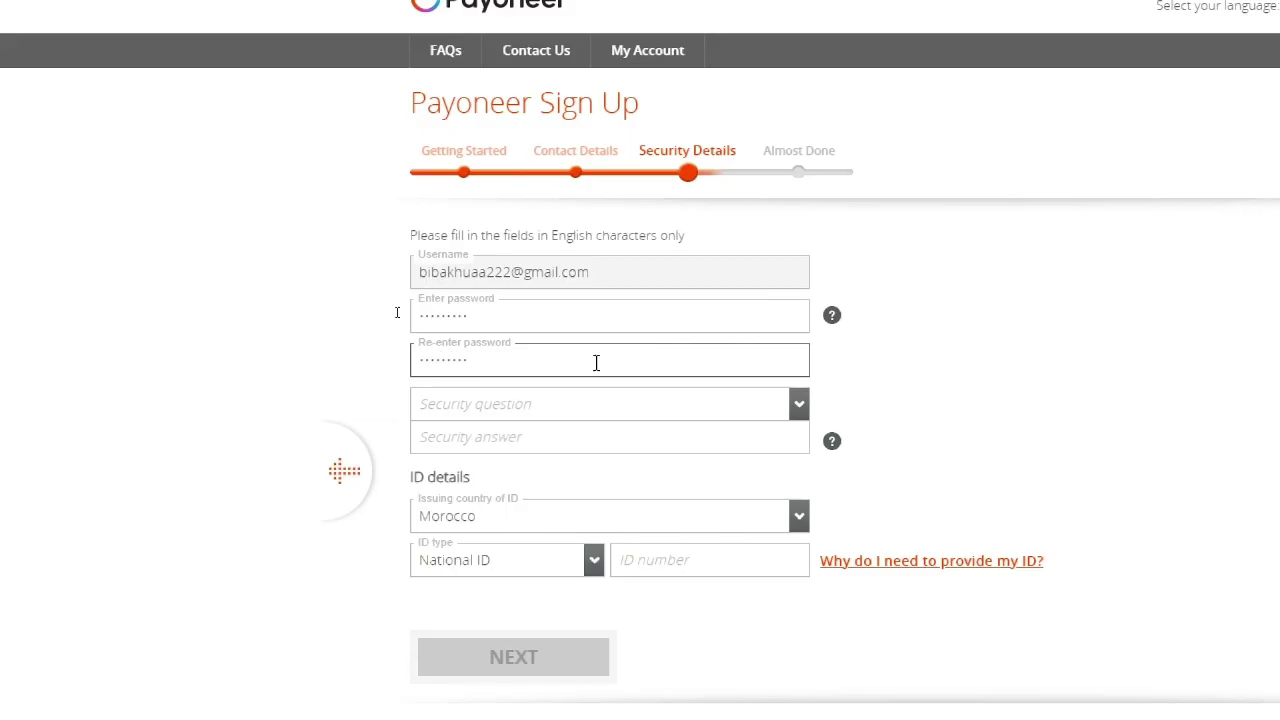
- Expand the security question list to view the available questions
click(600, 418)
click(602, 420)
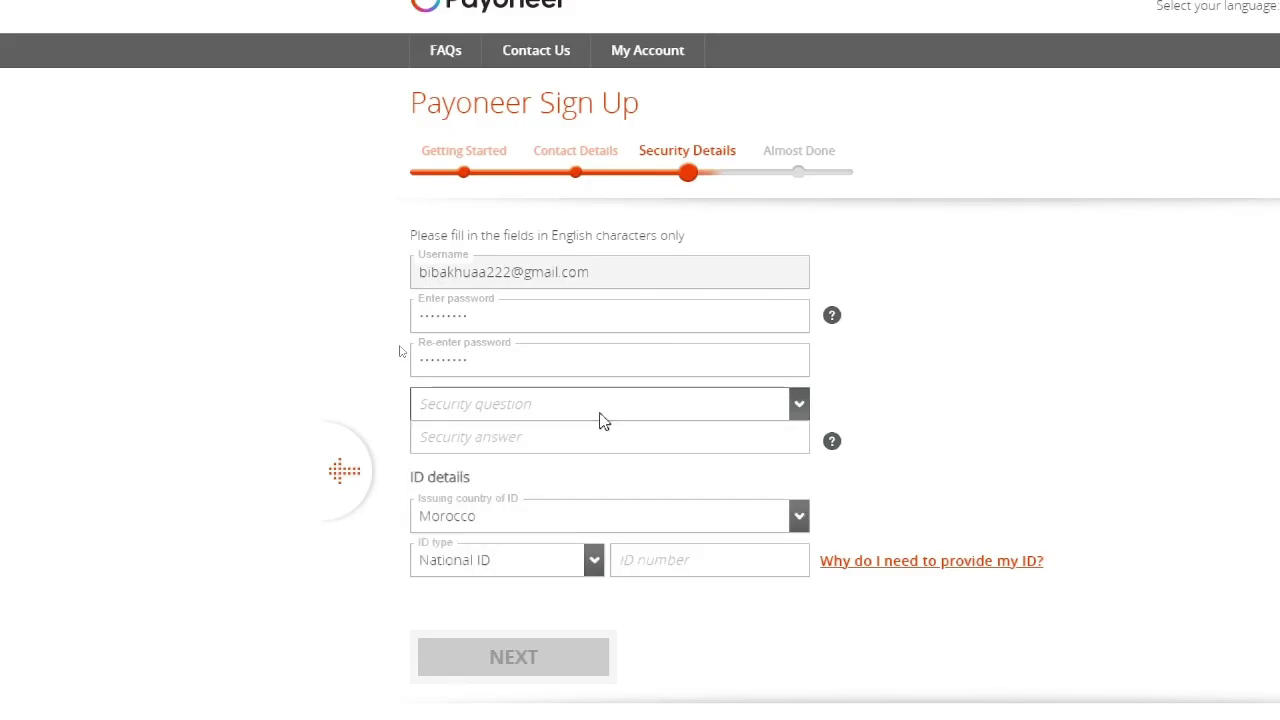
click(590, 418)
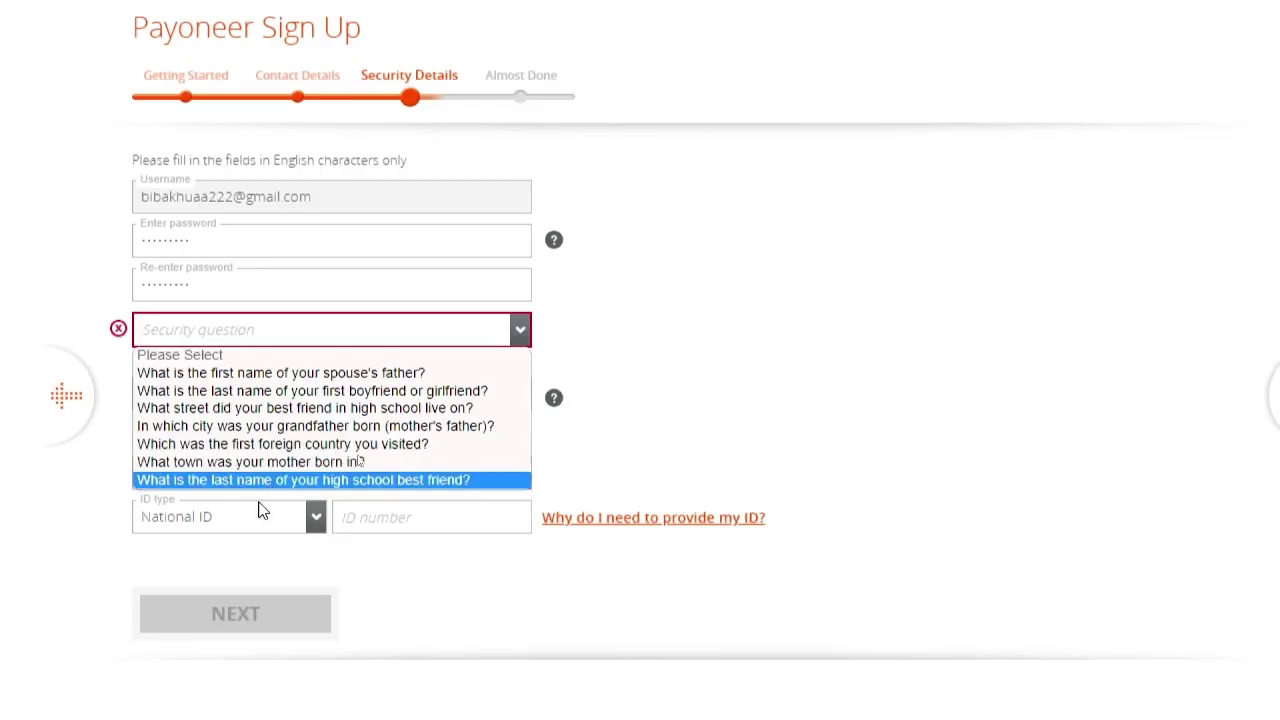
- Choose the grandfather's birth city question and enter the security answer
click(322, 425)
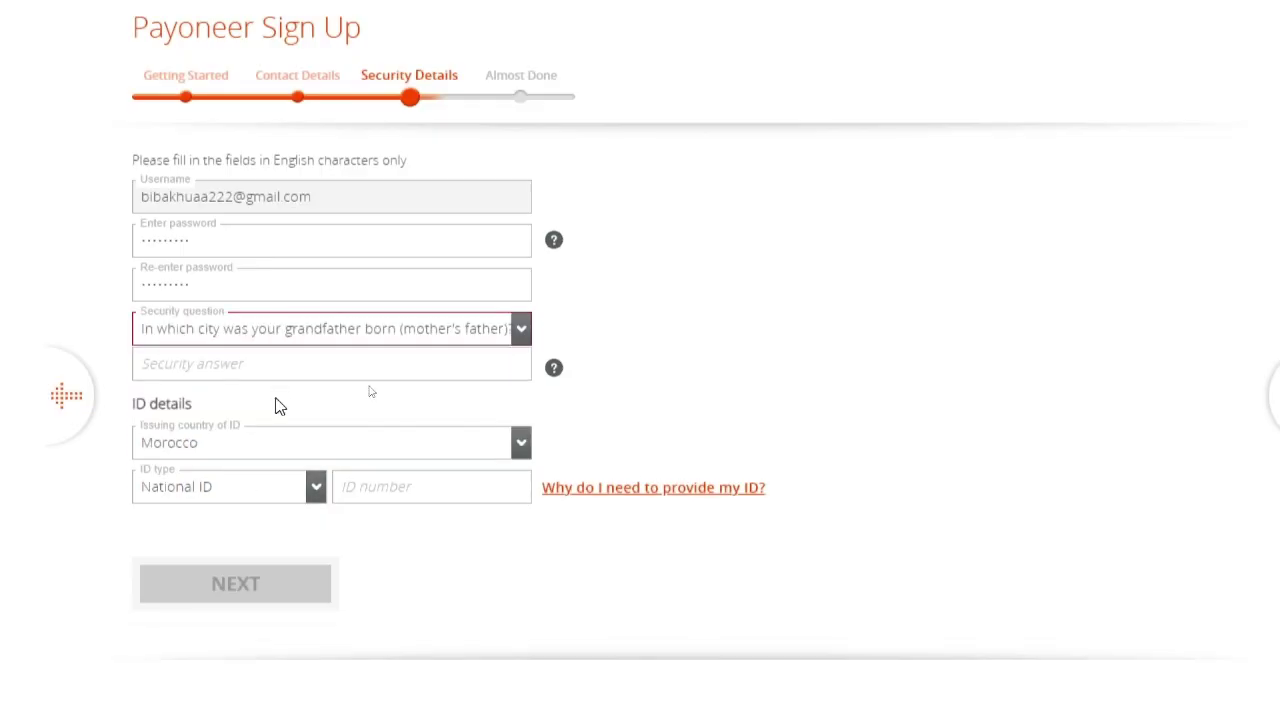
click(249, 352)
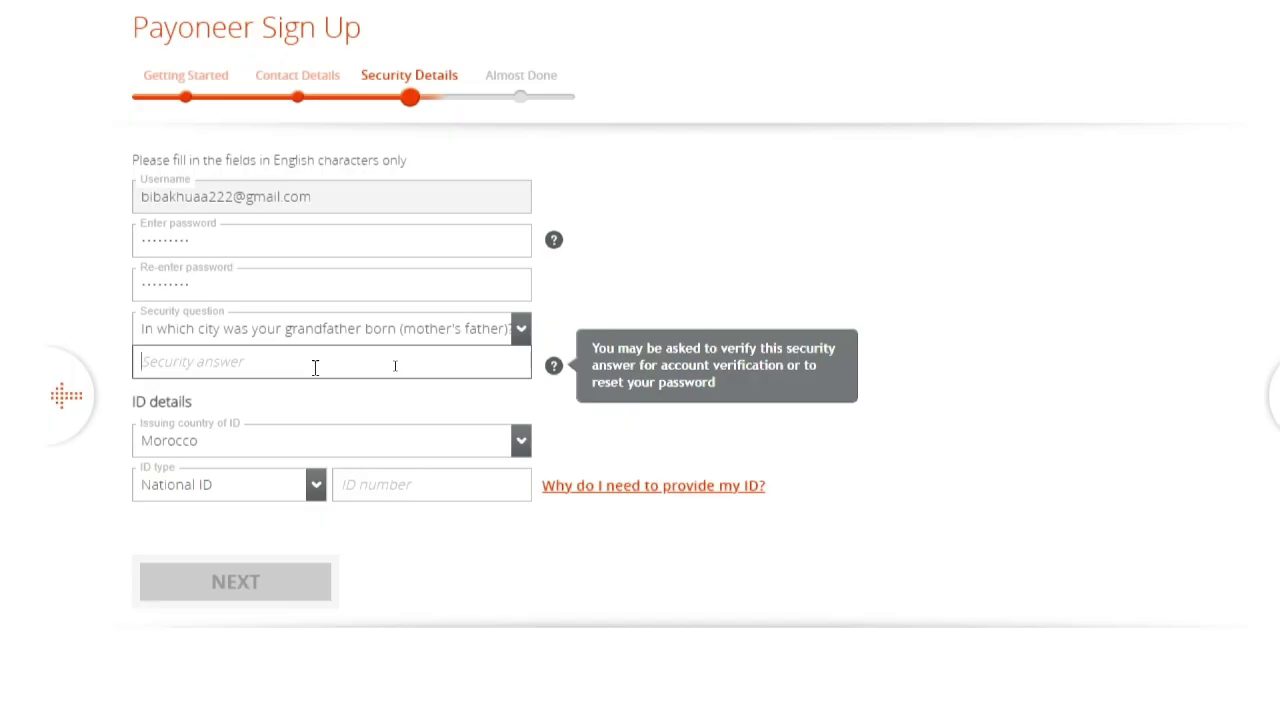
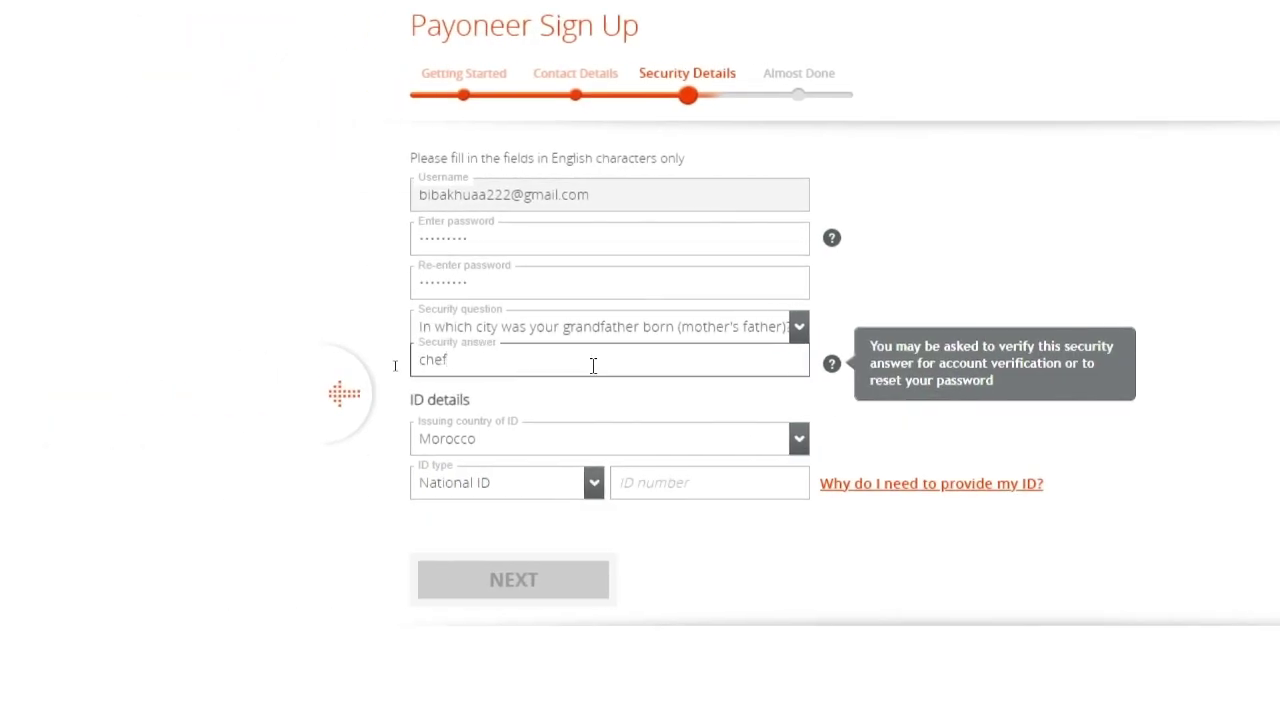
- Keep Morocco and National ID for the ID details, then view why an ID is needed
click(538, 452)
click(538, 452)
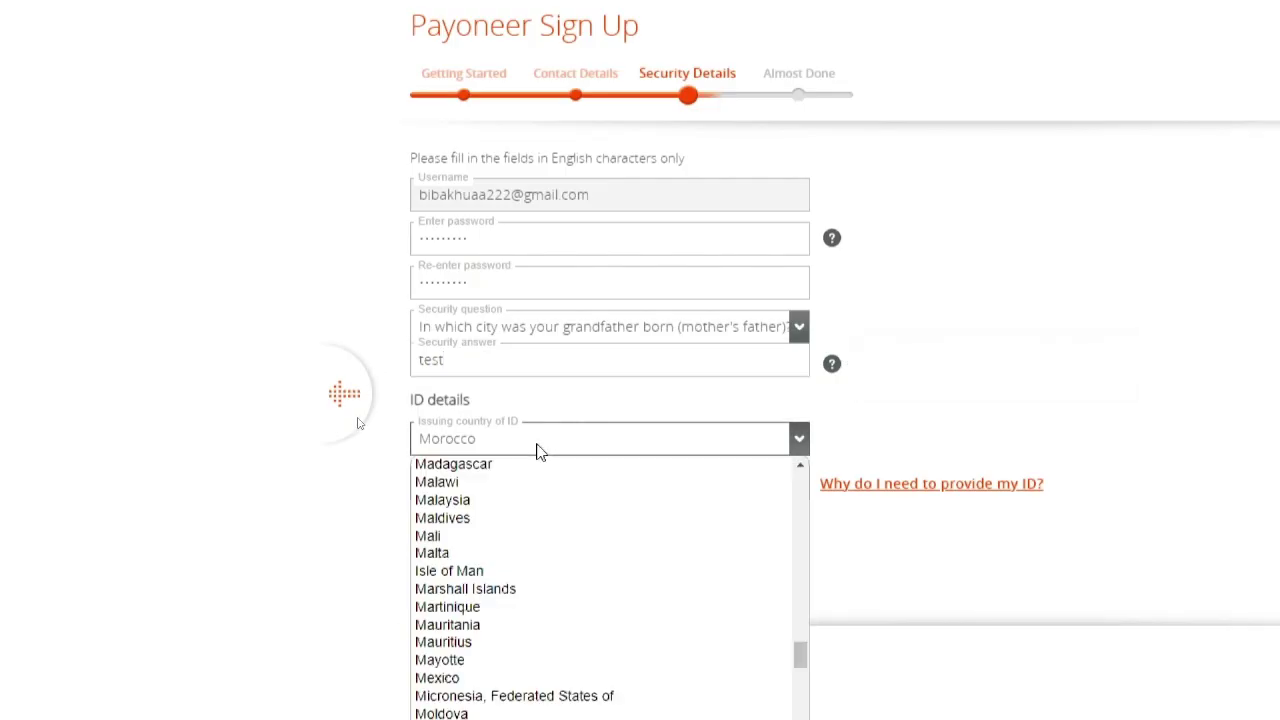
click(538, 452)
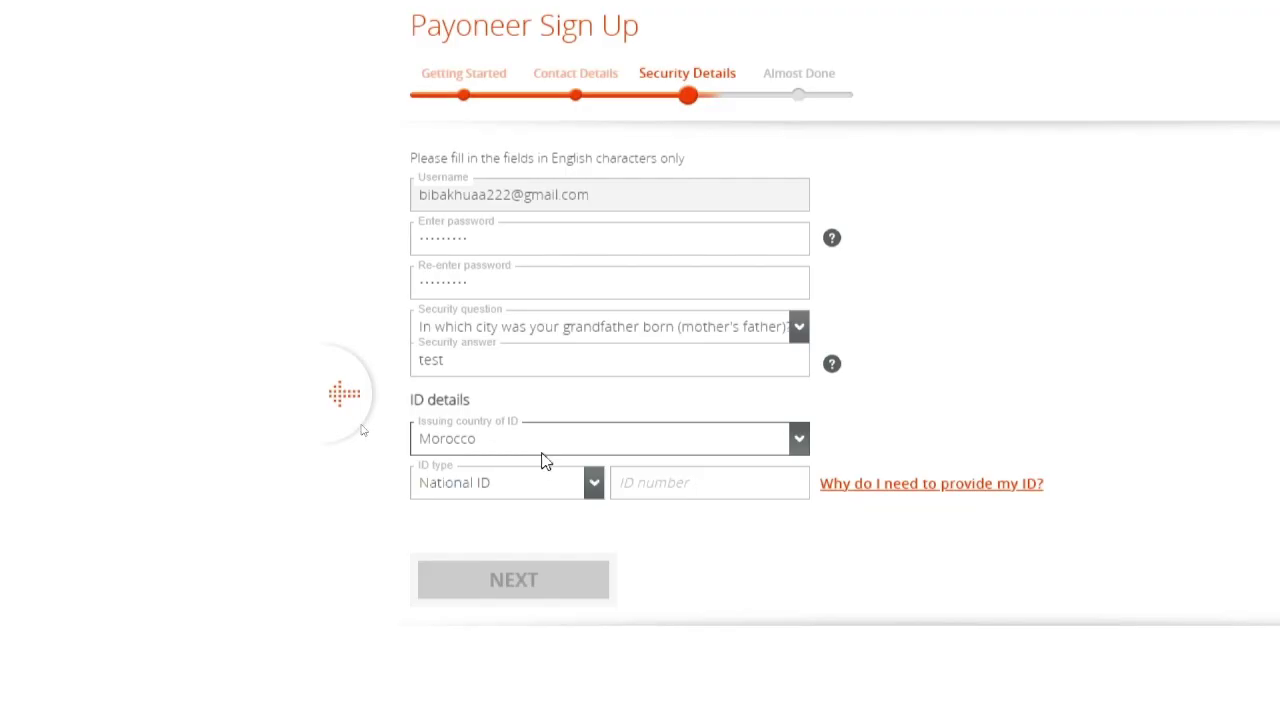
click(547, 484)
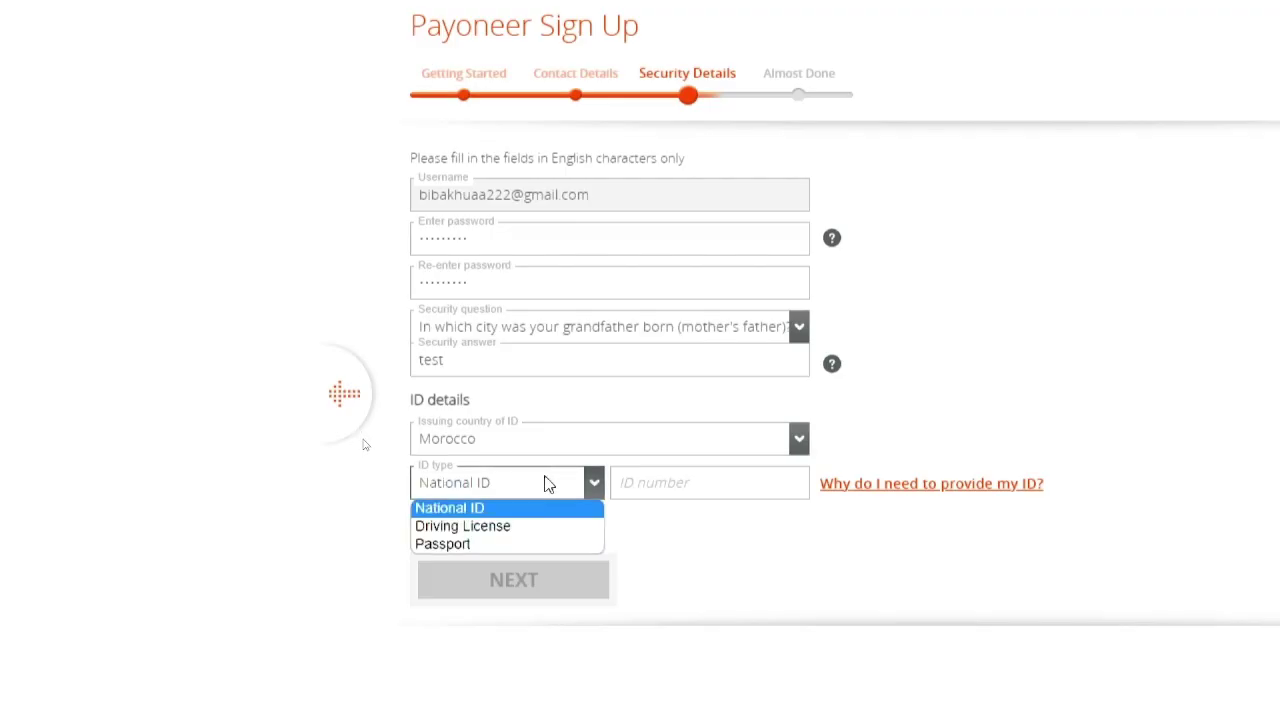
click(692, 535)
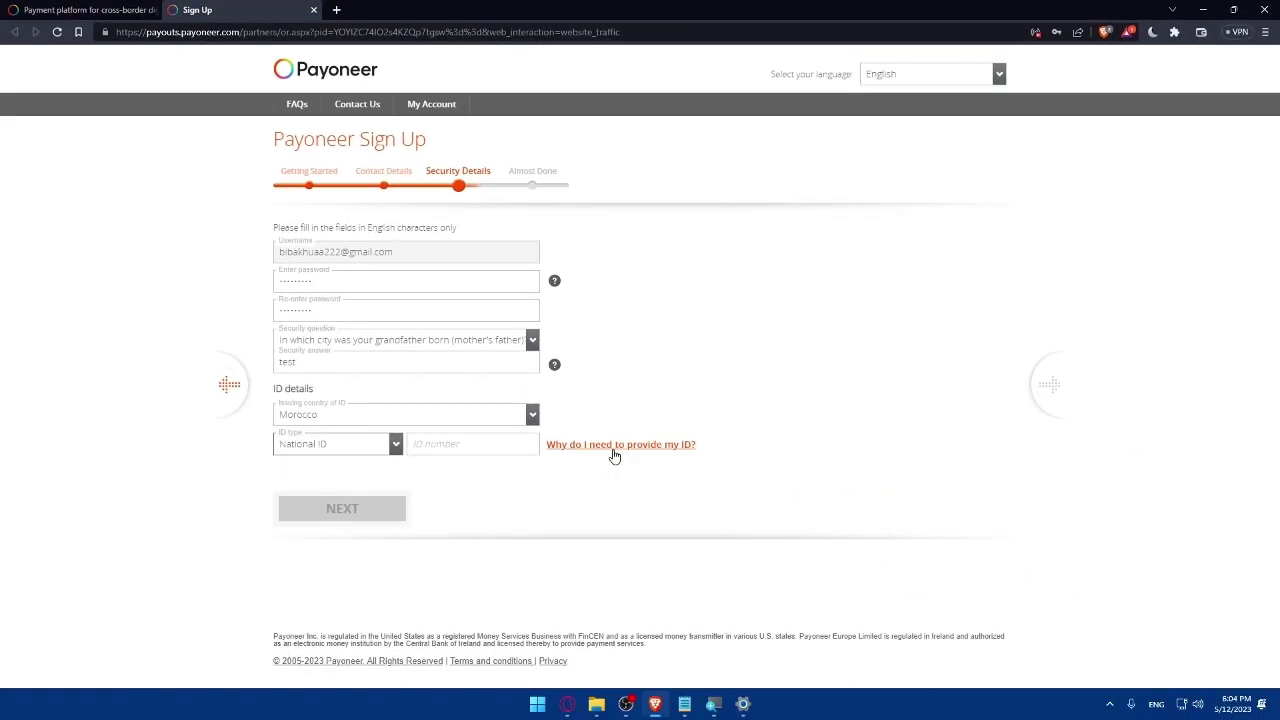
click(615, 453)
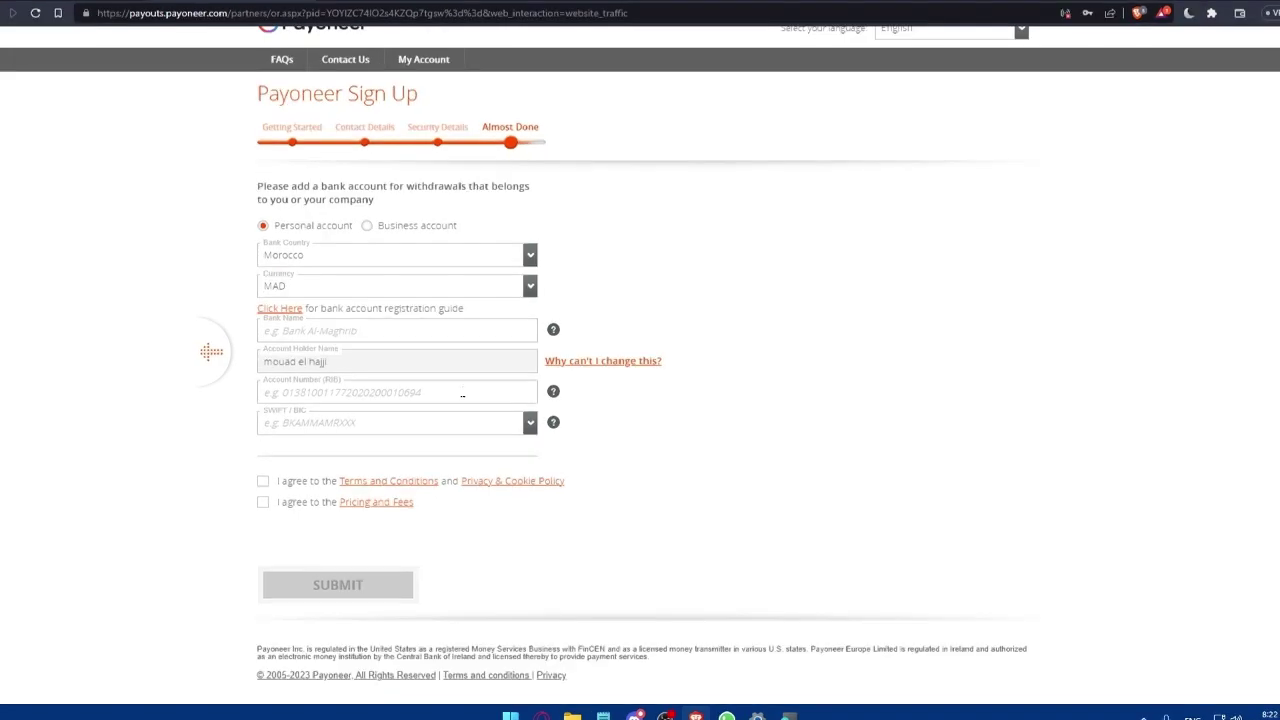
- Enter CIH as the bank name on the withdrawal account form
click(366, 337)
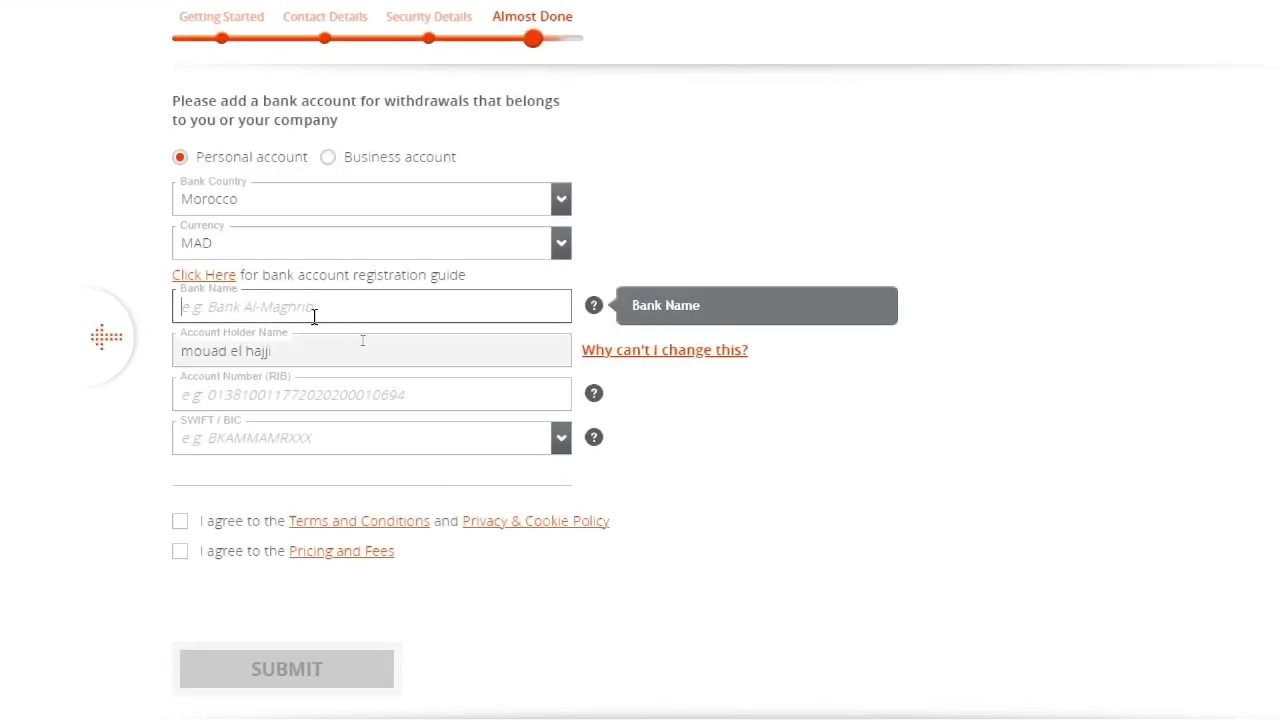
text(CIH)
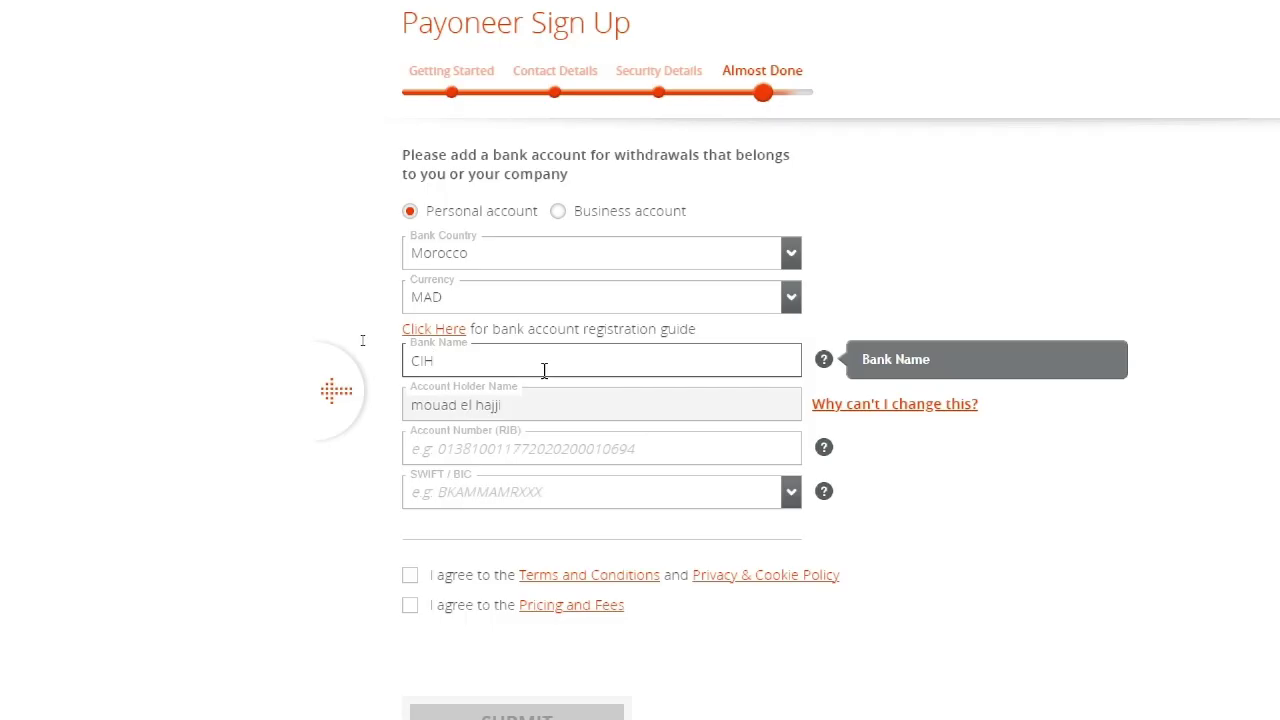
click(525, 459)
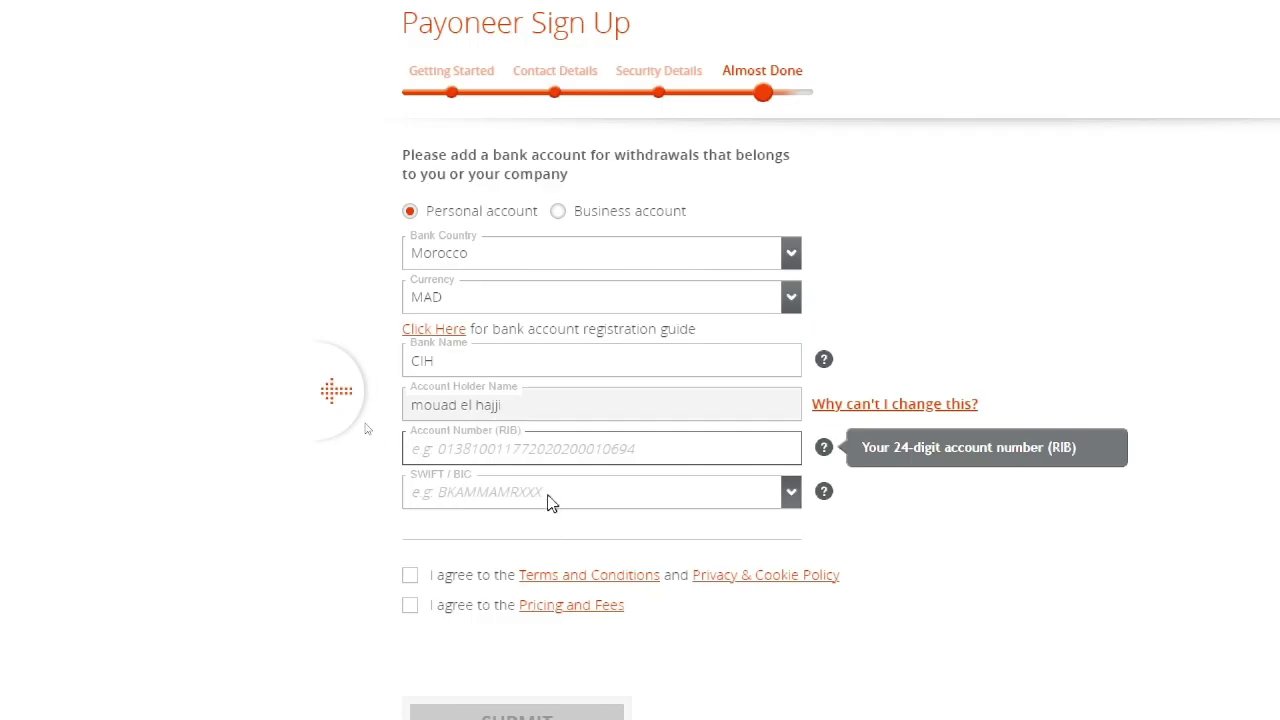
- Choose SWIFT/BIC CIH BANK - CIHMMAMC, accept both agreements, and enter the account number
click(551, 503)
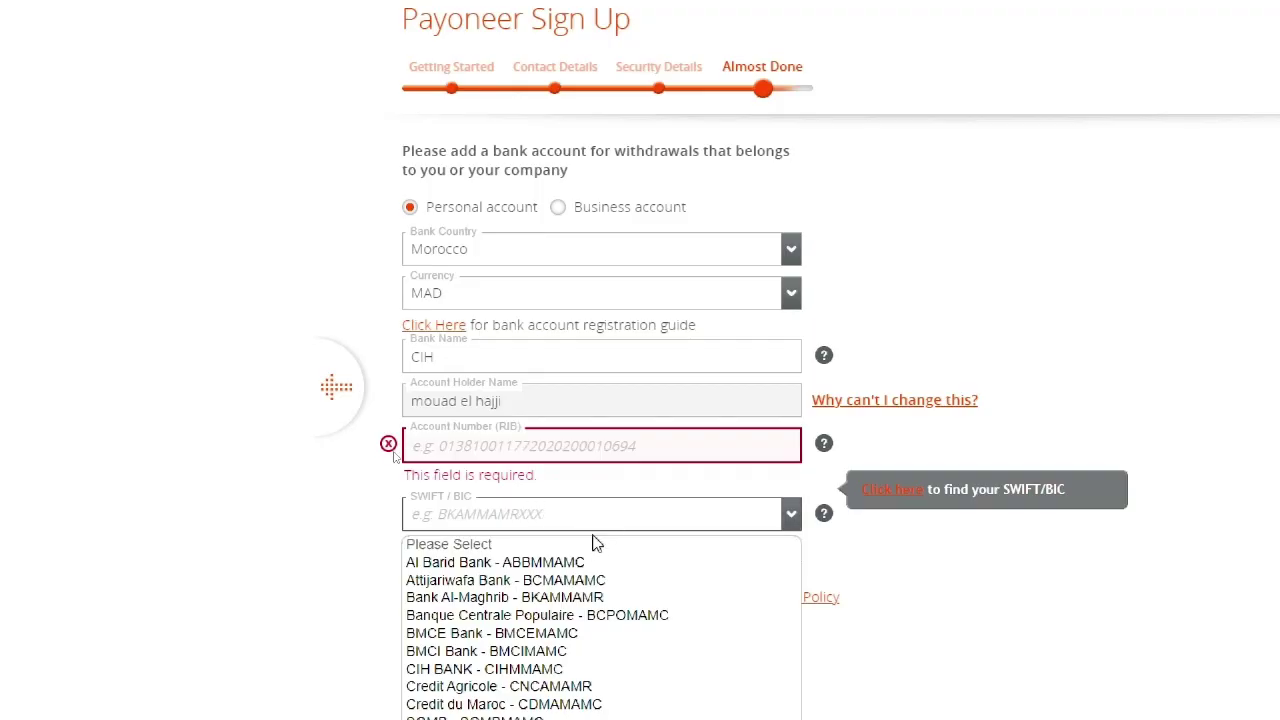
click(470, 669)
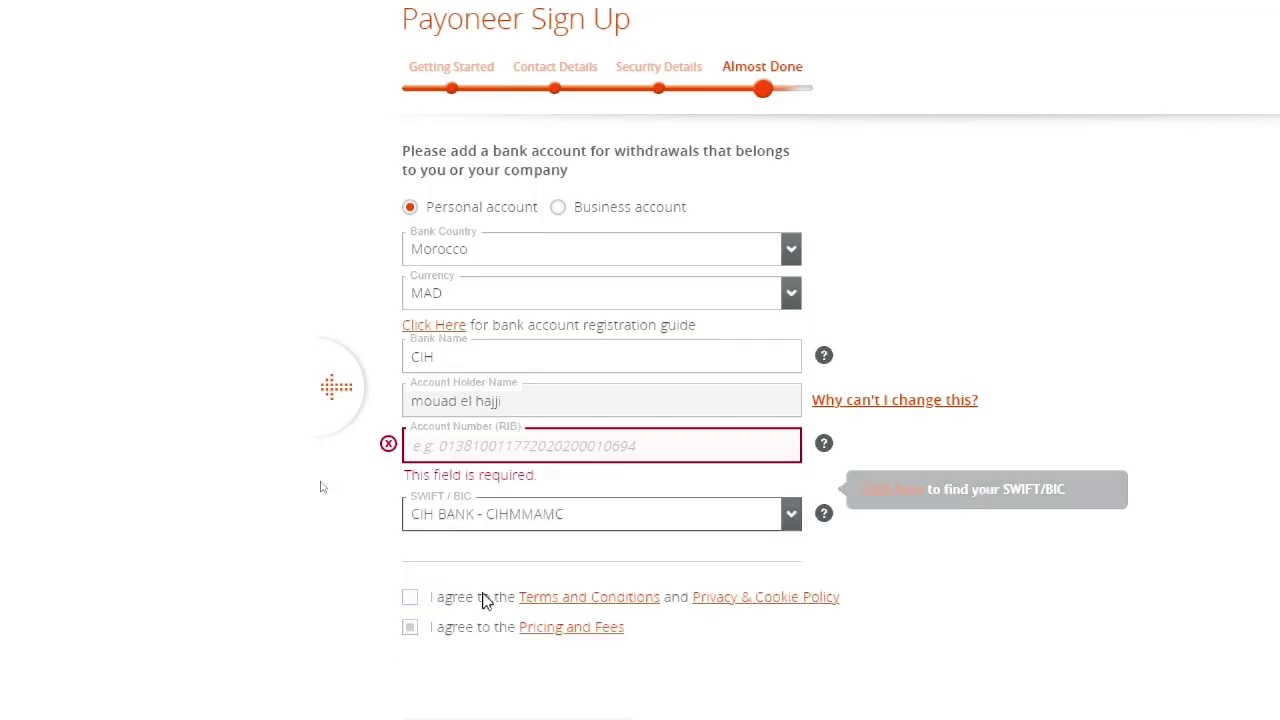
click(512, 447)
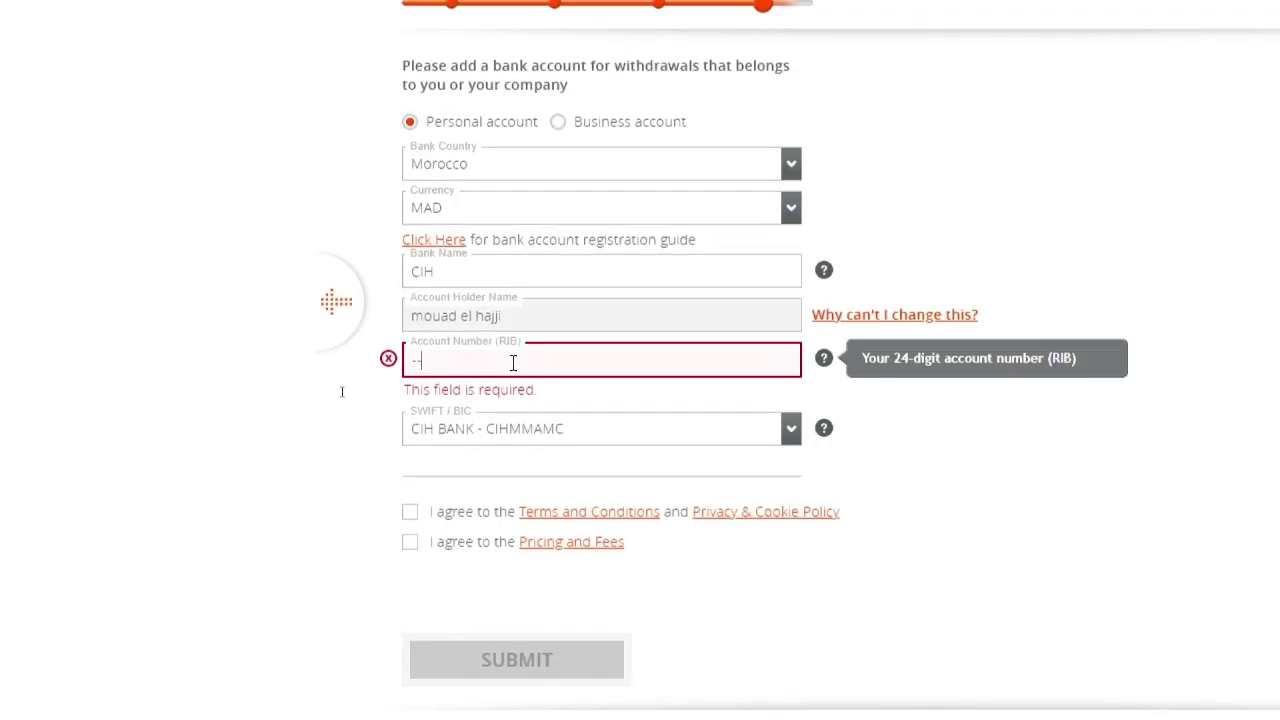
click(410, 512)
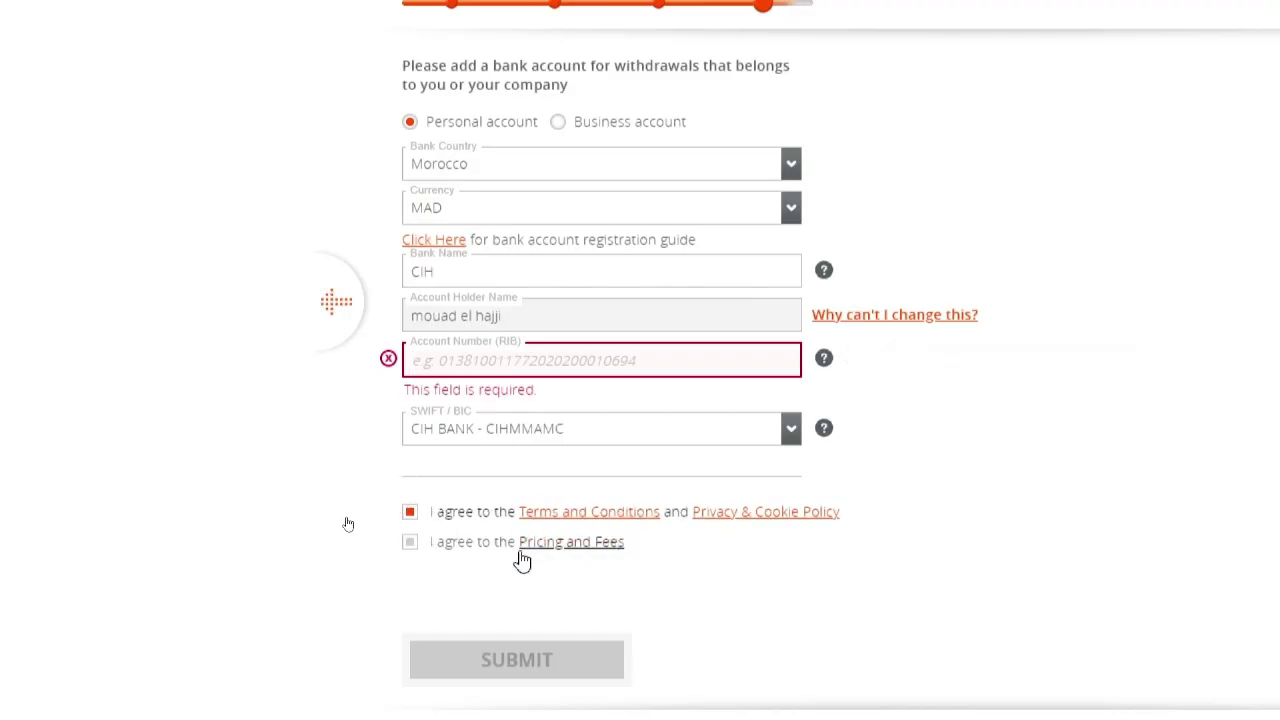
click(409, 541)
click(466, 361)
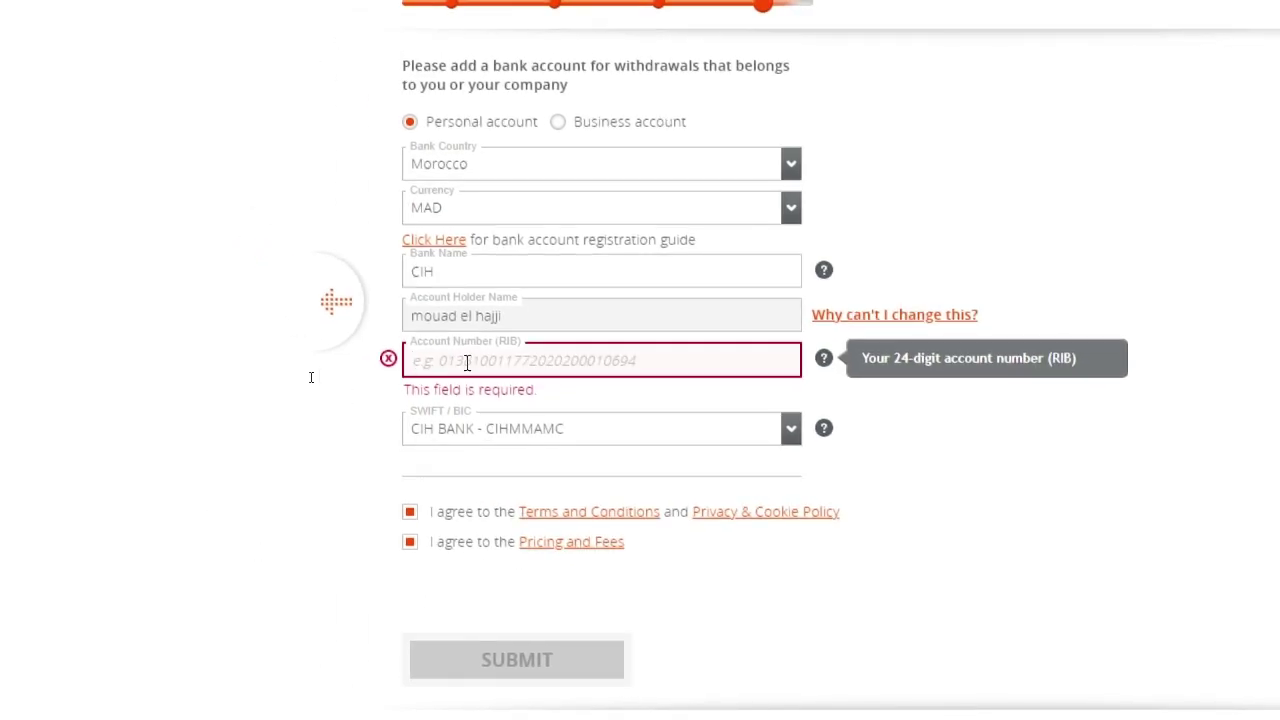
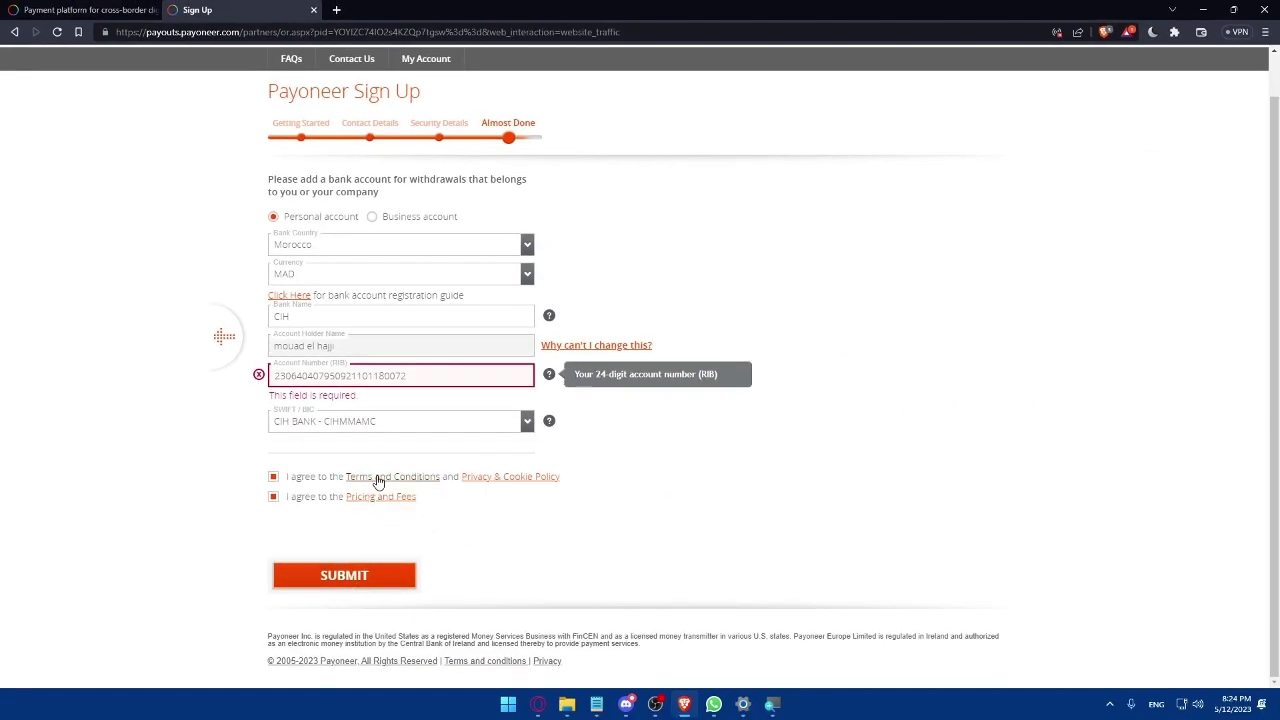
- Open Terms, Privacy Policy and Pricing and Fees in new tabs, and re-accept the fees agreement
right_click(378, 482)
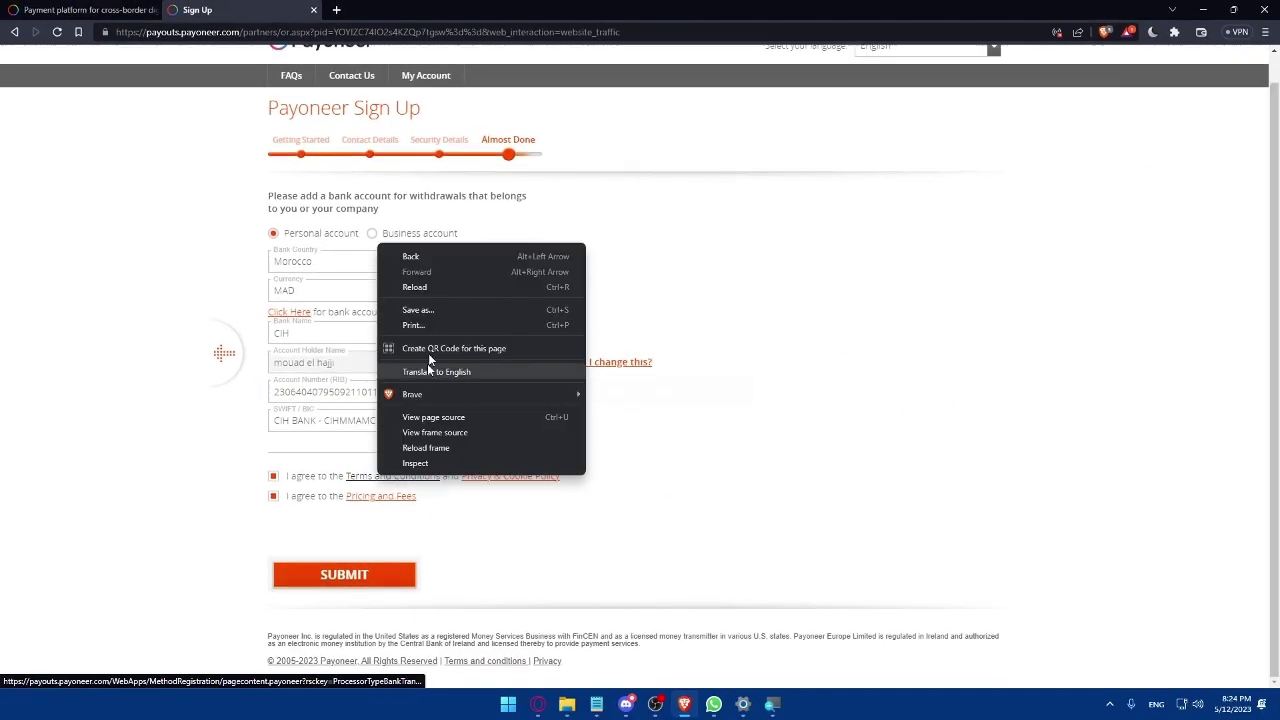
click(454, 503)
right_click(391, 477)
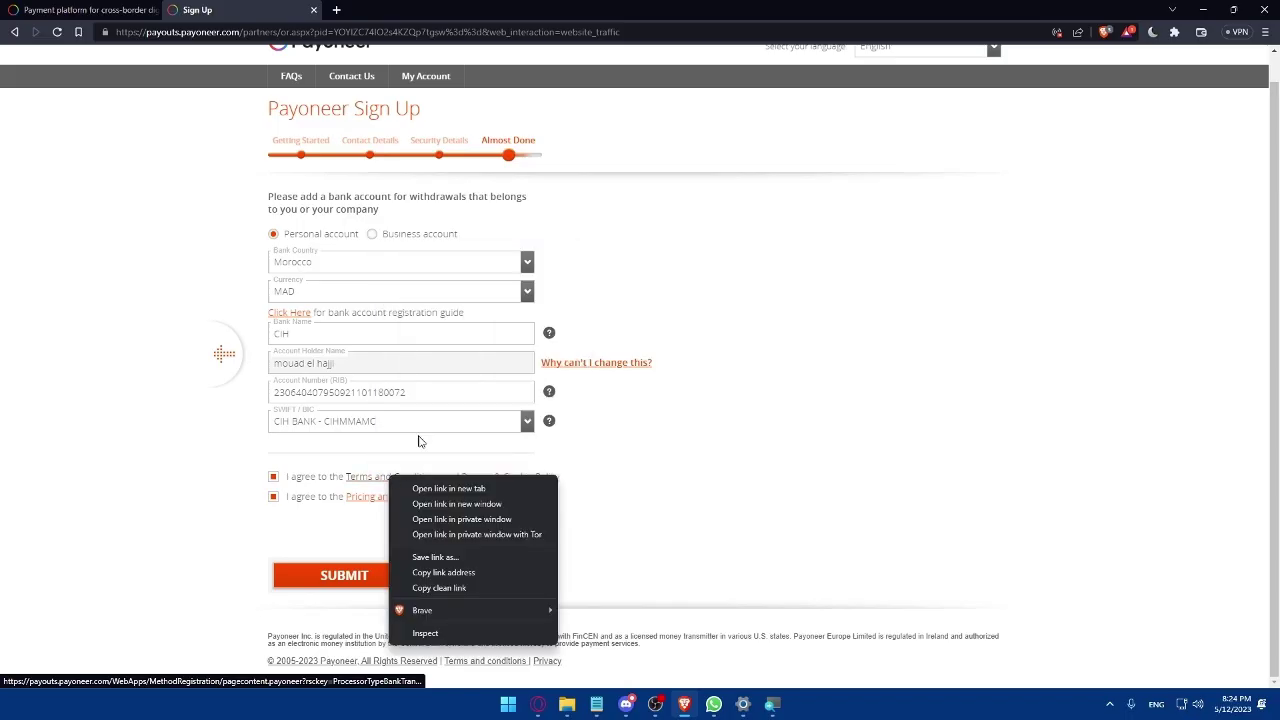
click(440, 488)
right_click(488, 477)
click(549, 490)
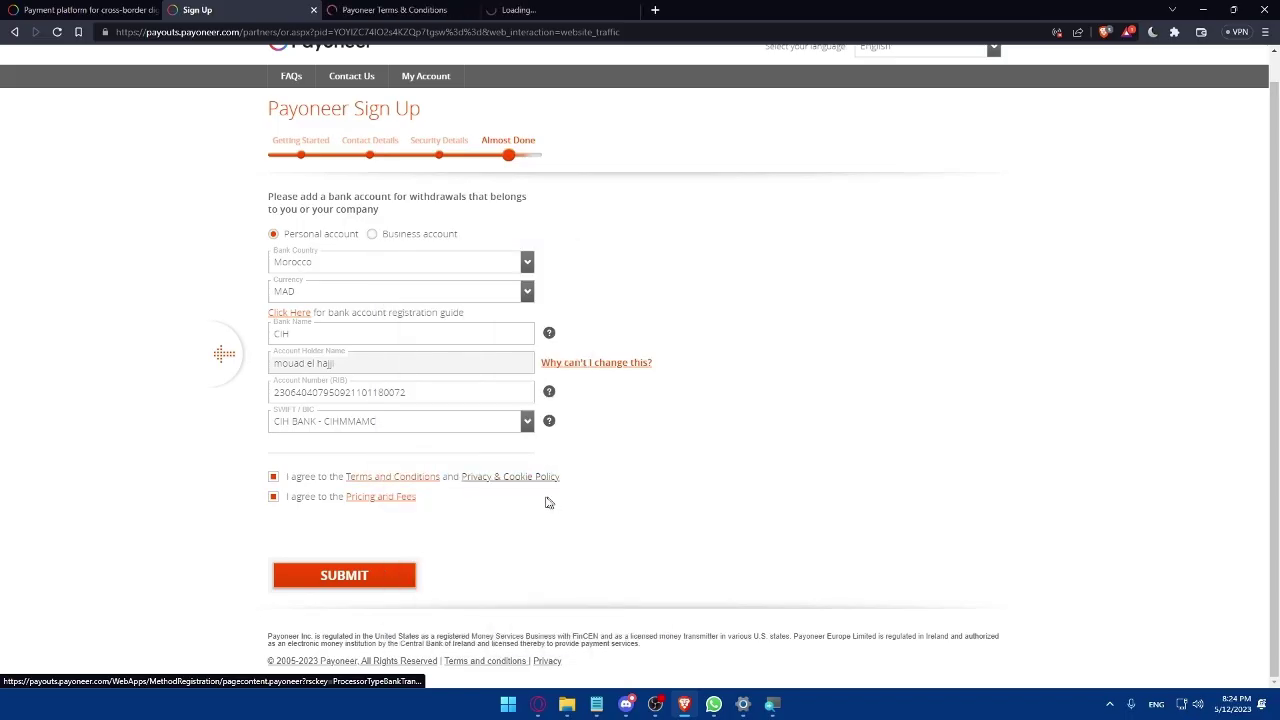
right_click(388, 498)
click(430, 338)
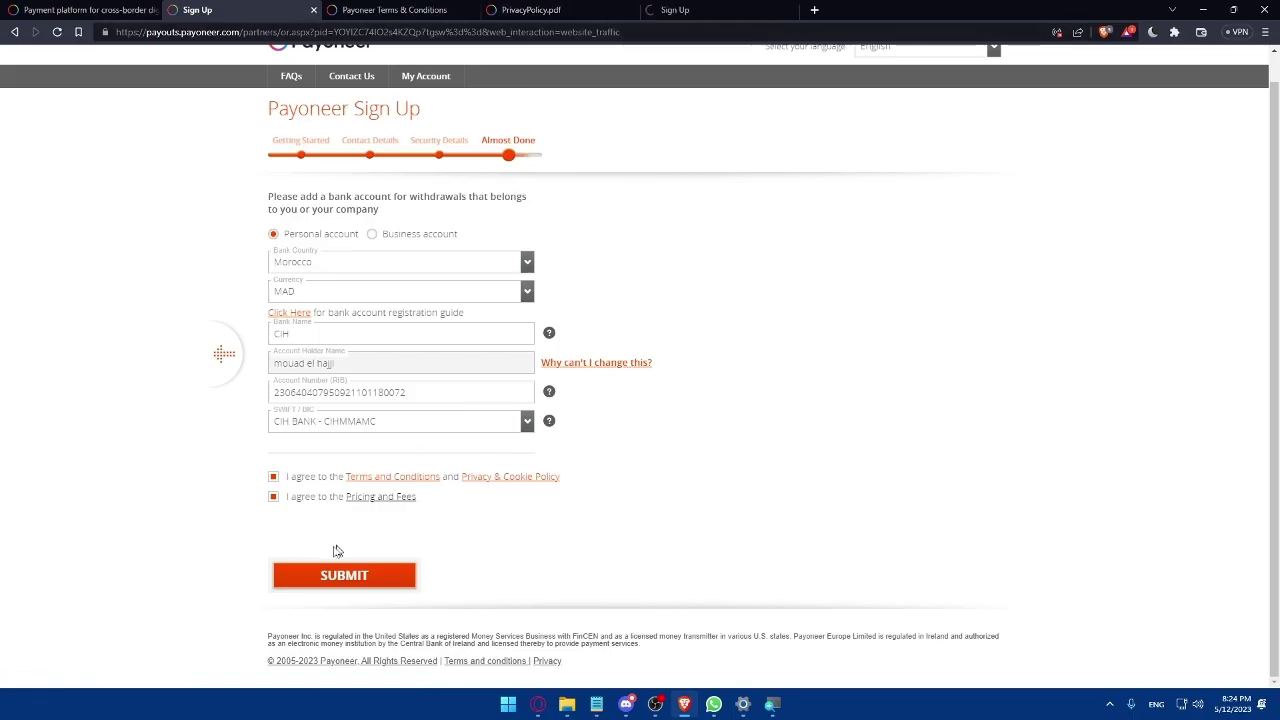
click(274, 497)
click(274, 487)
- Review and close the three opened pages, then submit the bank withdrawal details
click(530, 10)
click(385, 10)
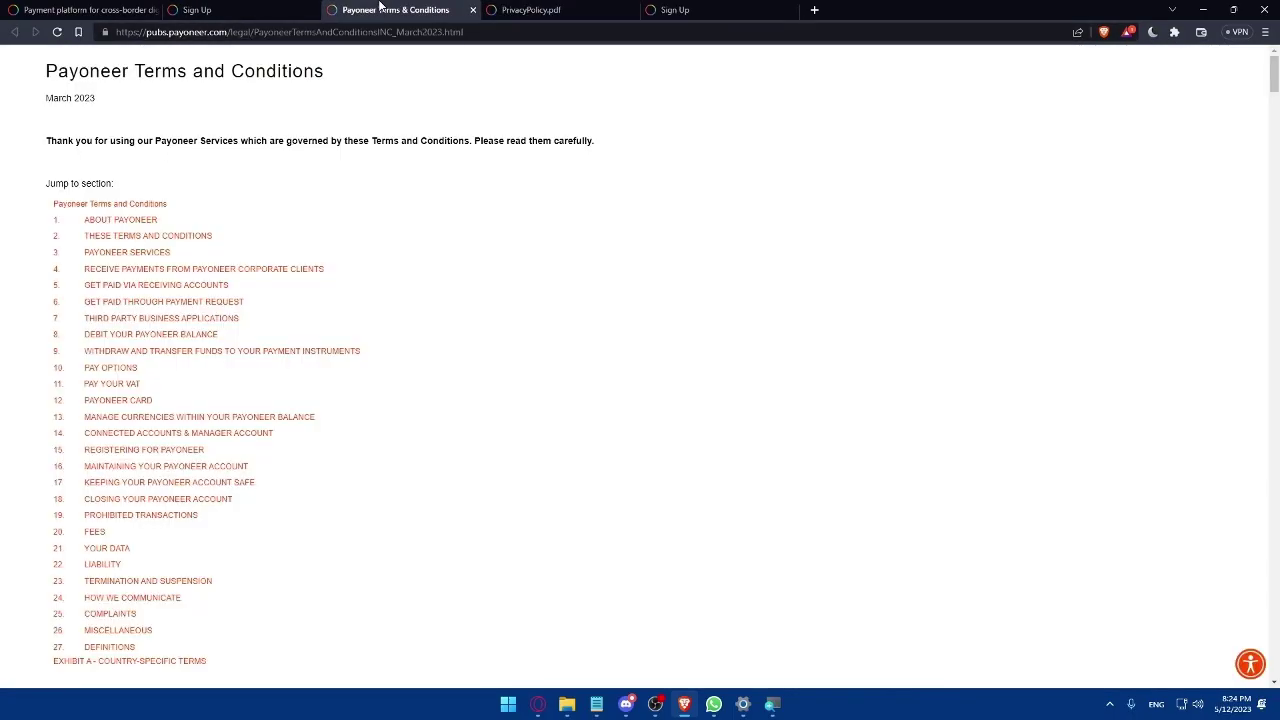
scroll(395, 125, down, 10)
scroll(380, 115, down, 5)
scroll(370, 110, up, 15)
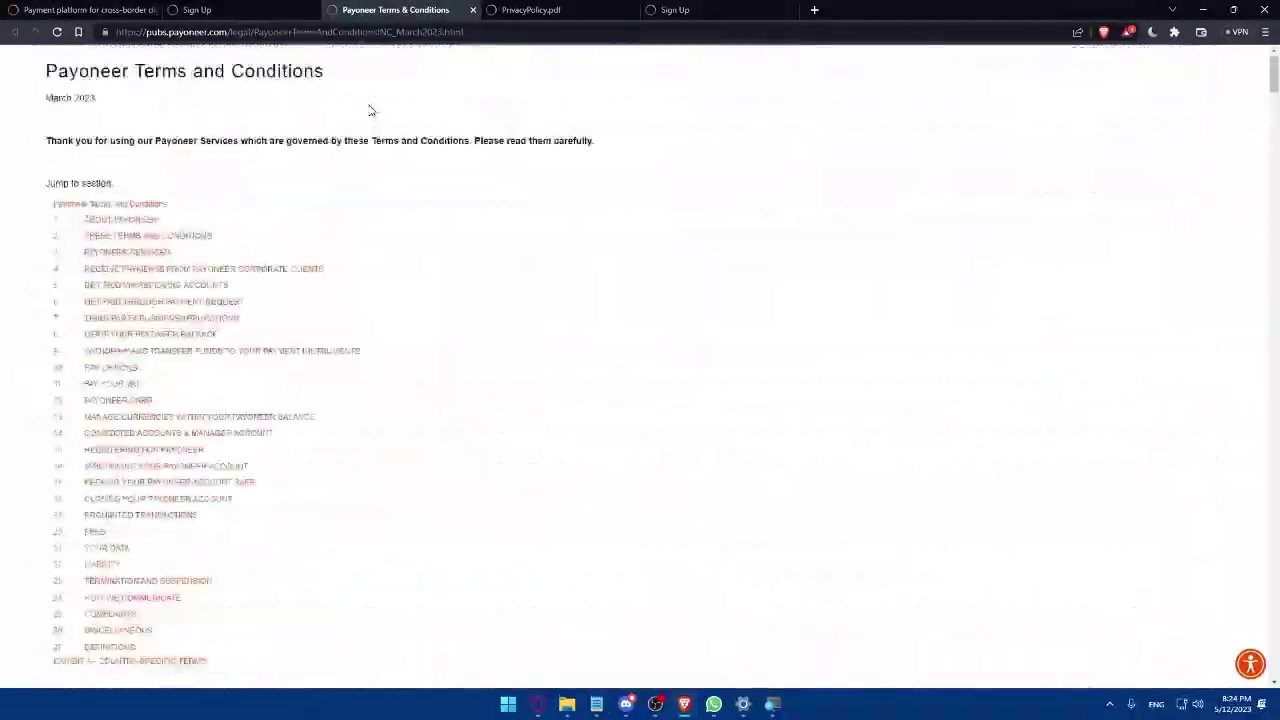
click(473, 10)
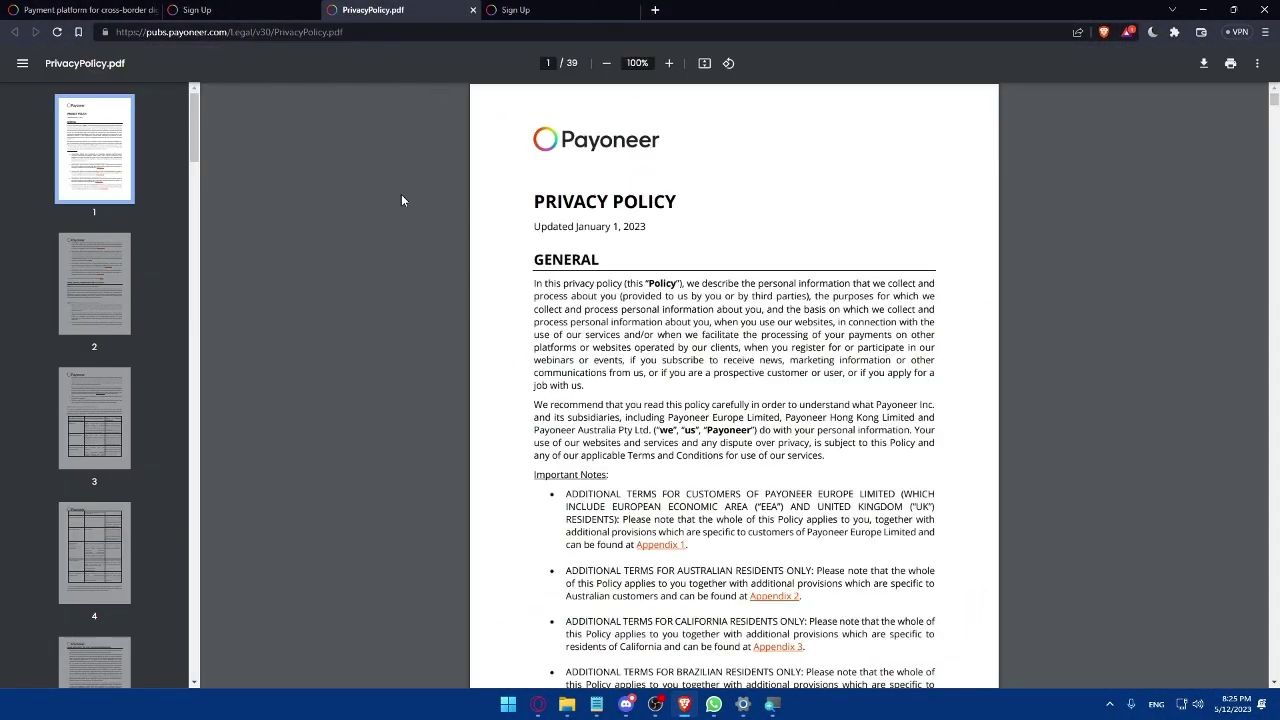
scroll(405, 200, down, 10)
scroll(405, 200, down, 5)
click(472, 10)
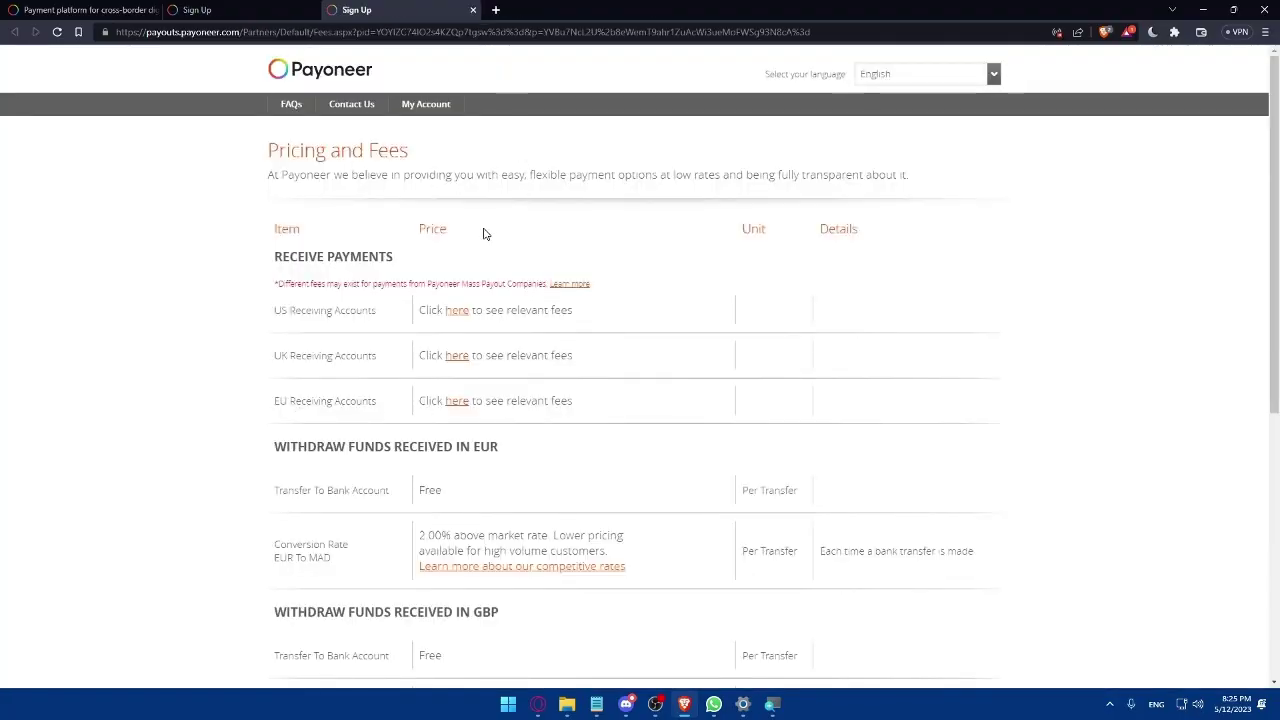
scroll(484, 234, down, 5)
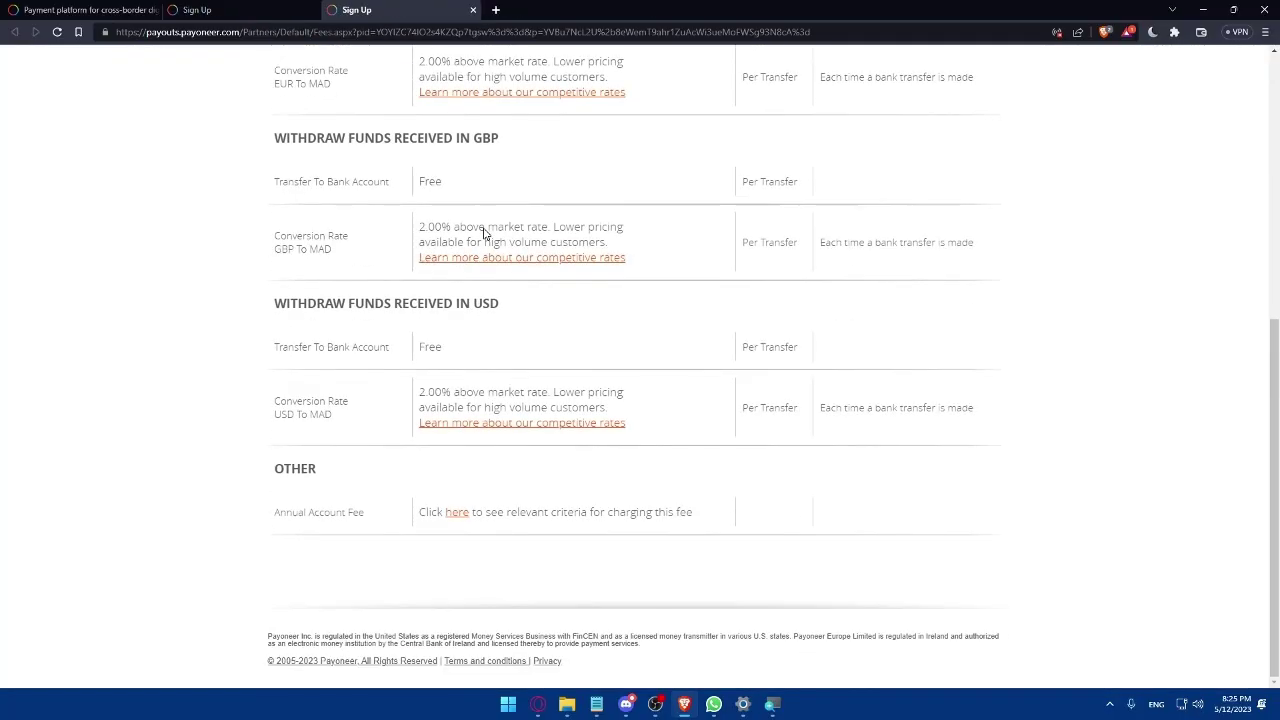
scroll(640, 360, up, 3)
scroll(640, 360, up, 2)
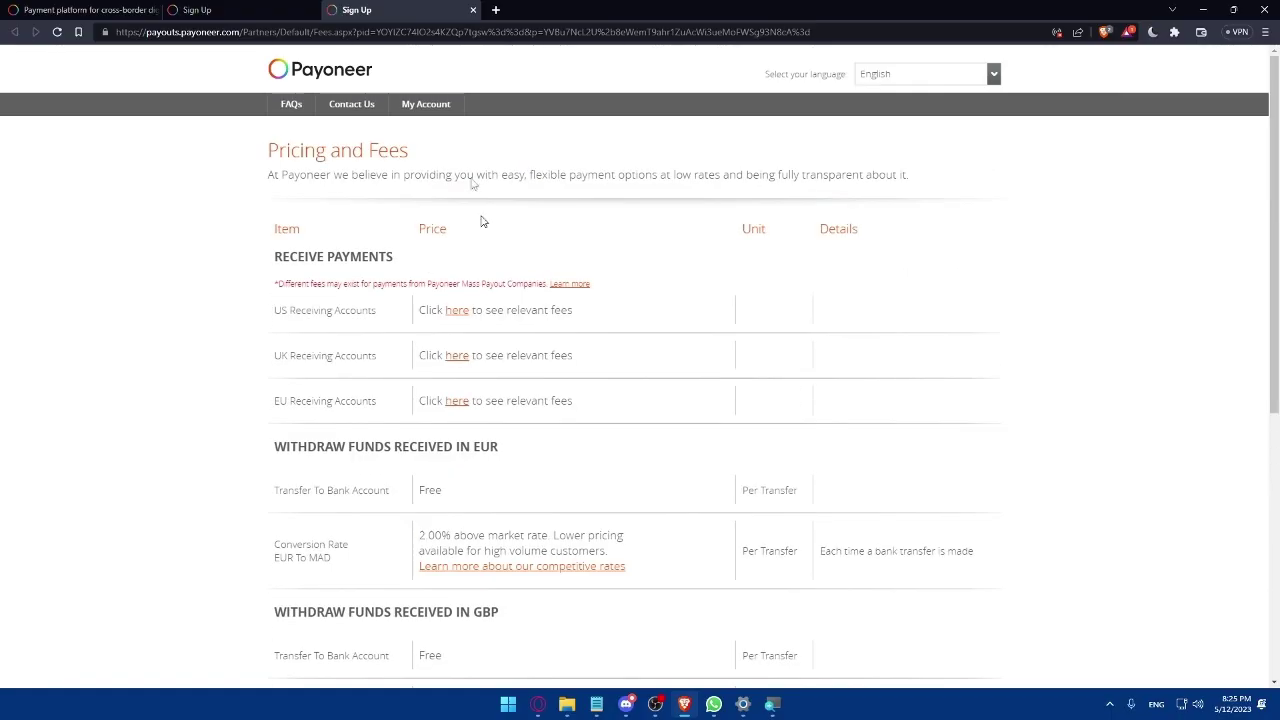
click(473, 10)
click(362, 566)
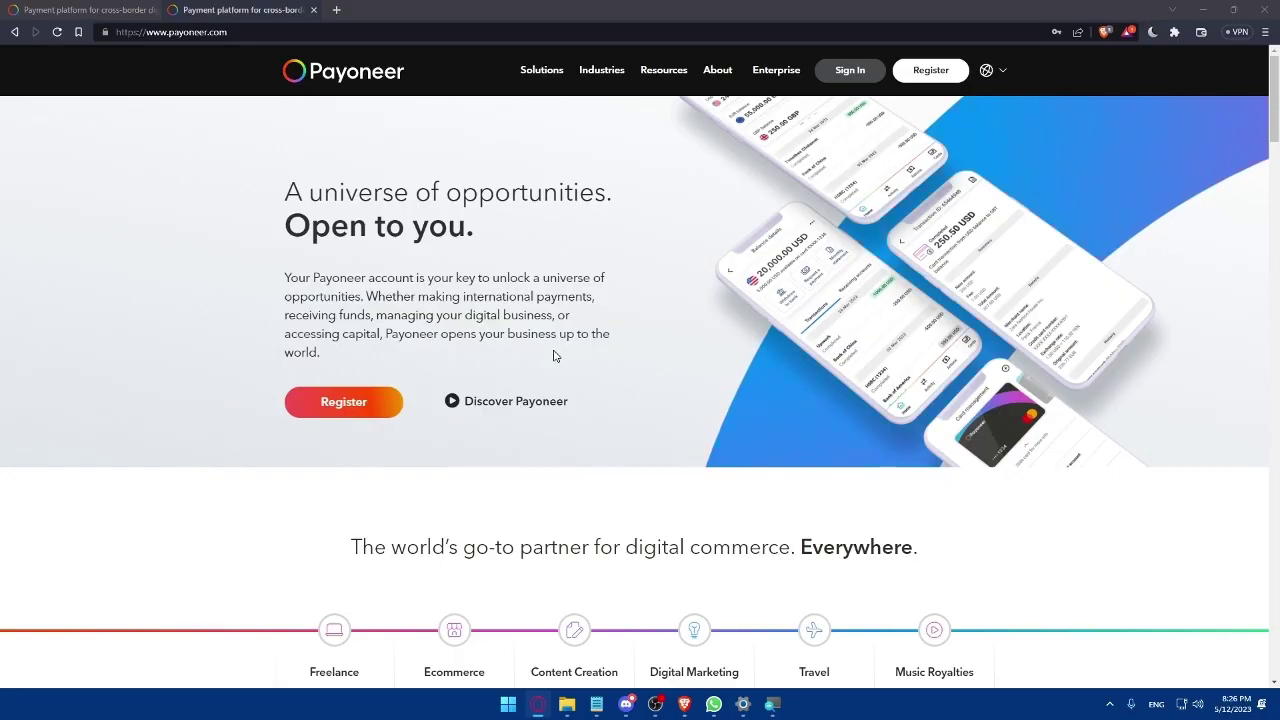
- Scroll down the homepage past partner logos and feature cards to the commerce and testimonial sections
scroll(555, 356, down, 3)
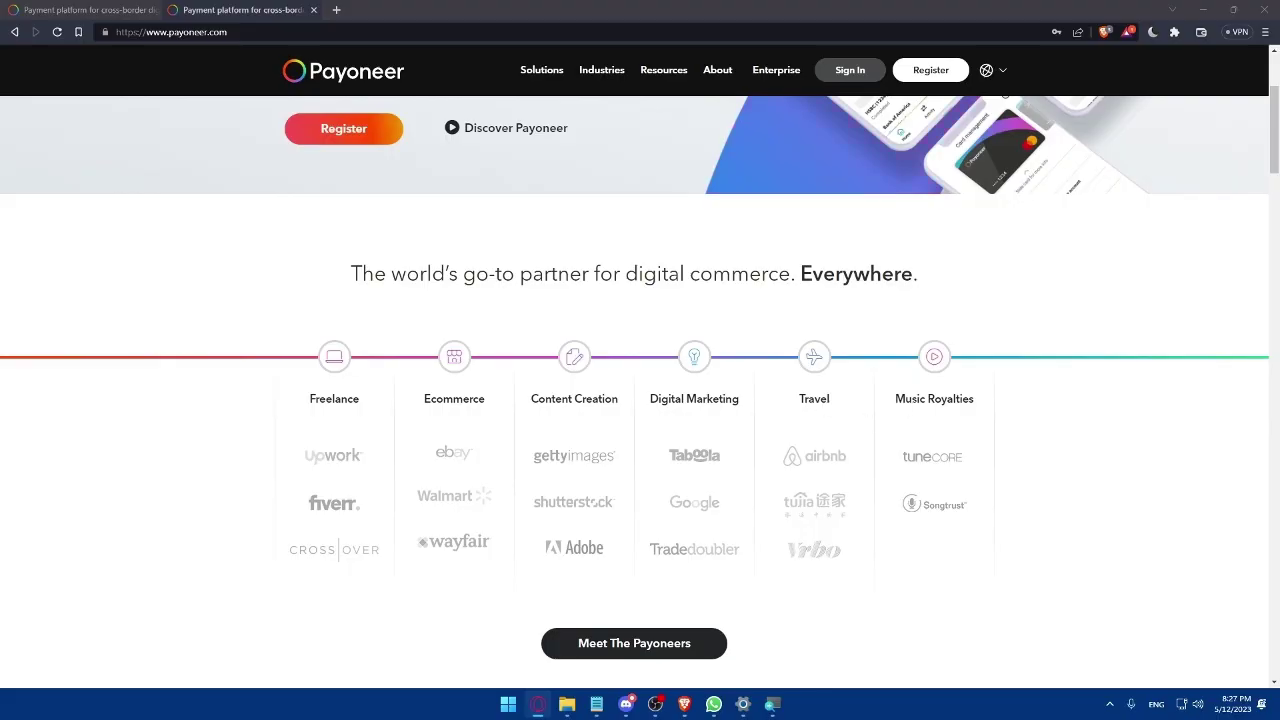
scroll(917, 415, down, 3)
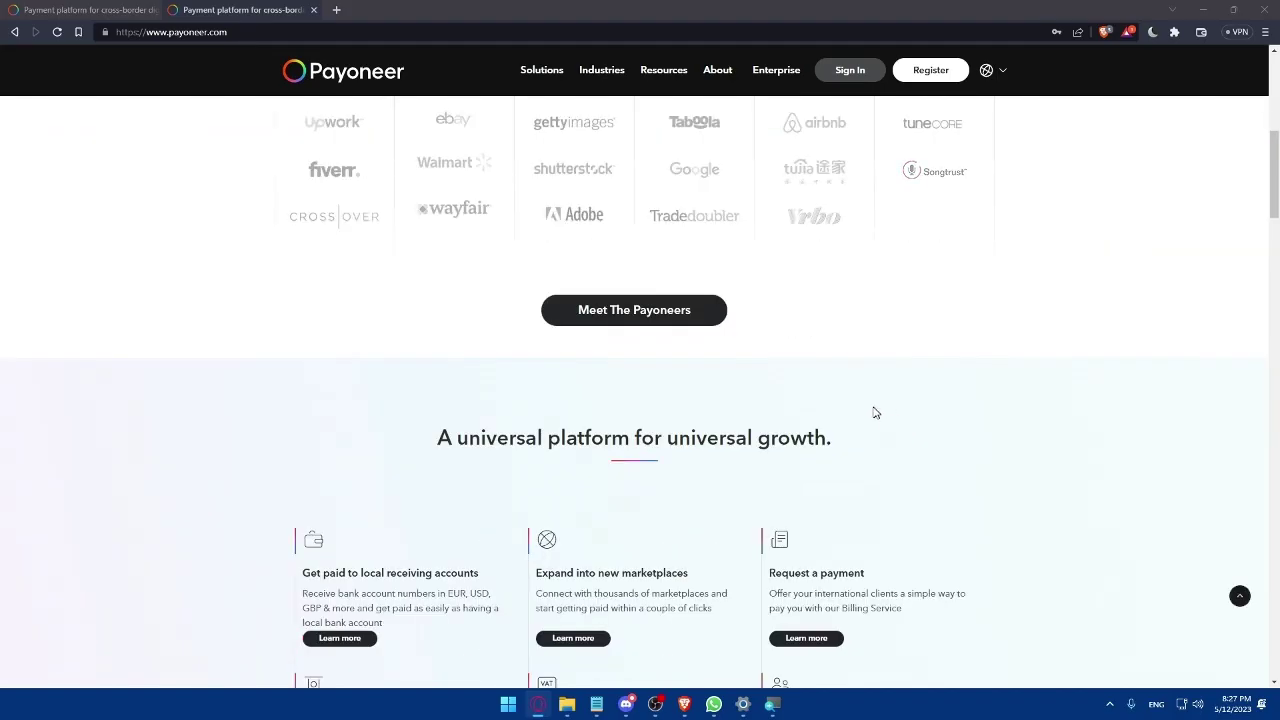
scroll(871, 412, down, 1)
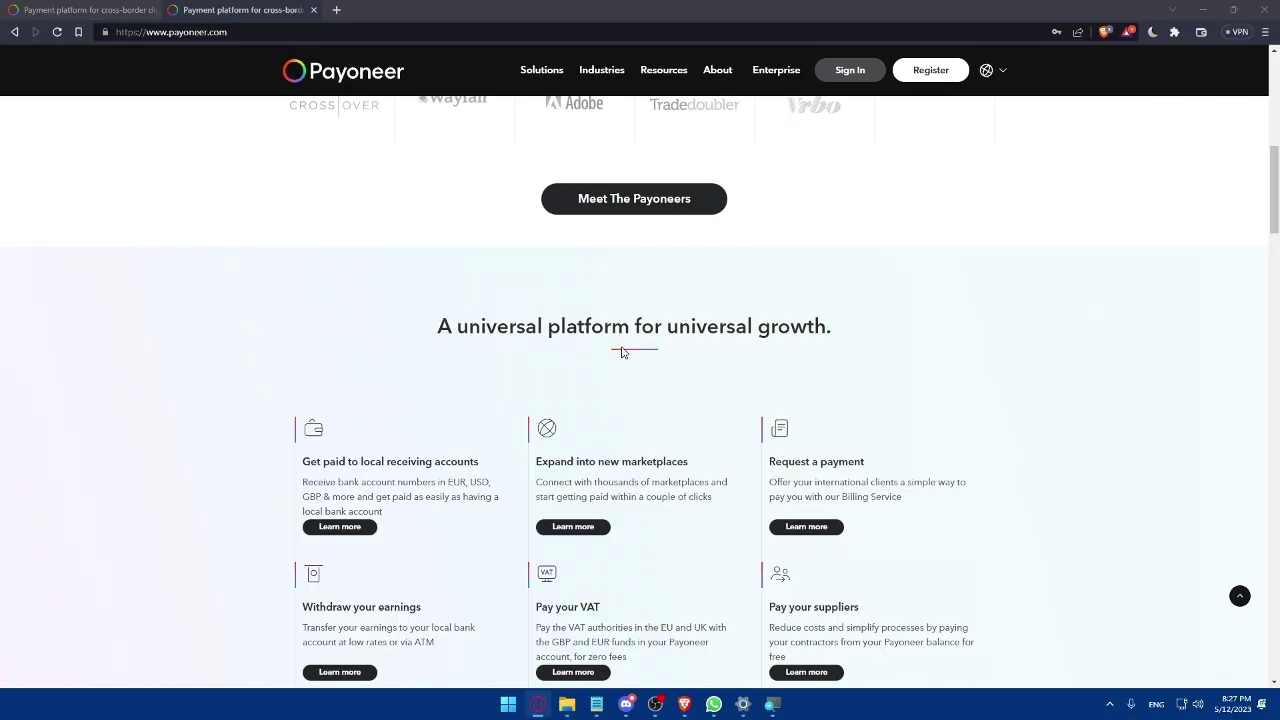
scroll(600, 345, down, 2)
scroll(560, 334, down, 2)
scroll(552, 330, down, 2)
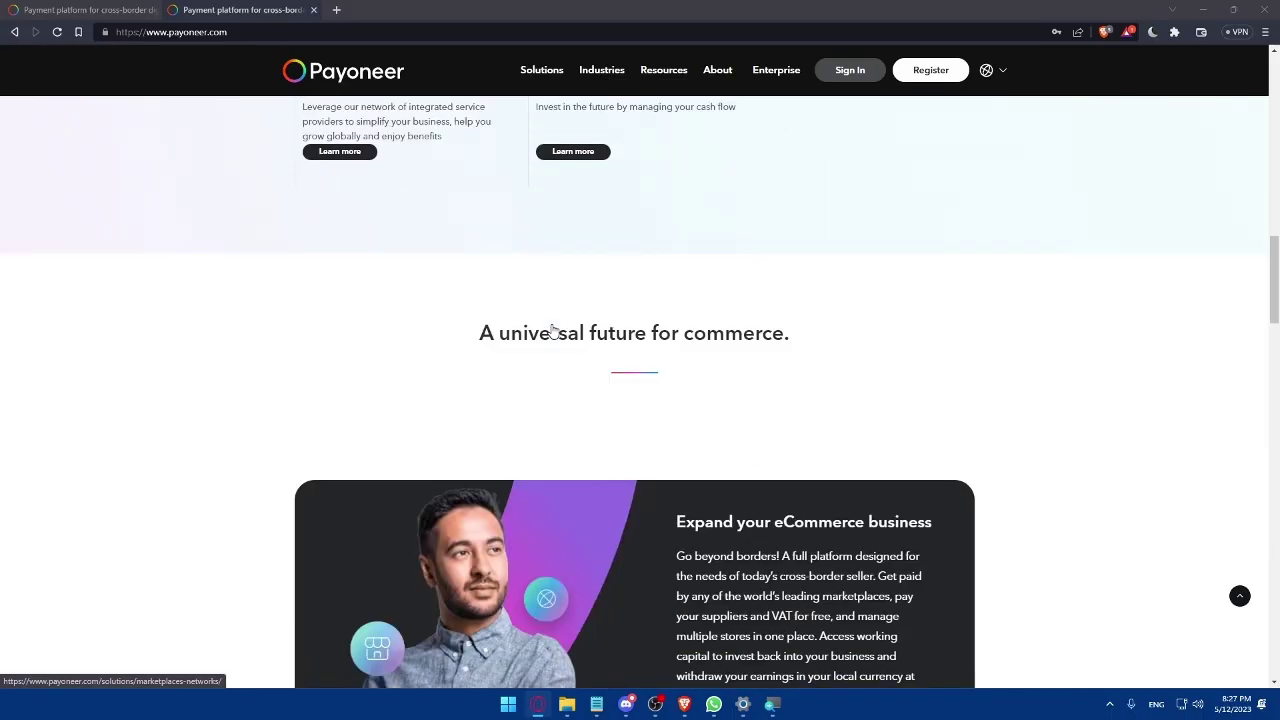
scroll(557, 380, up, 3)
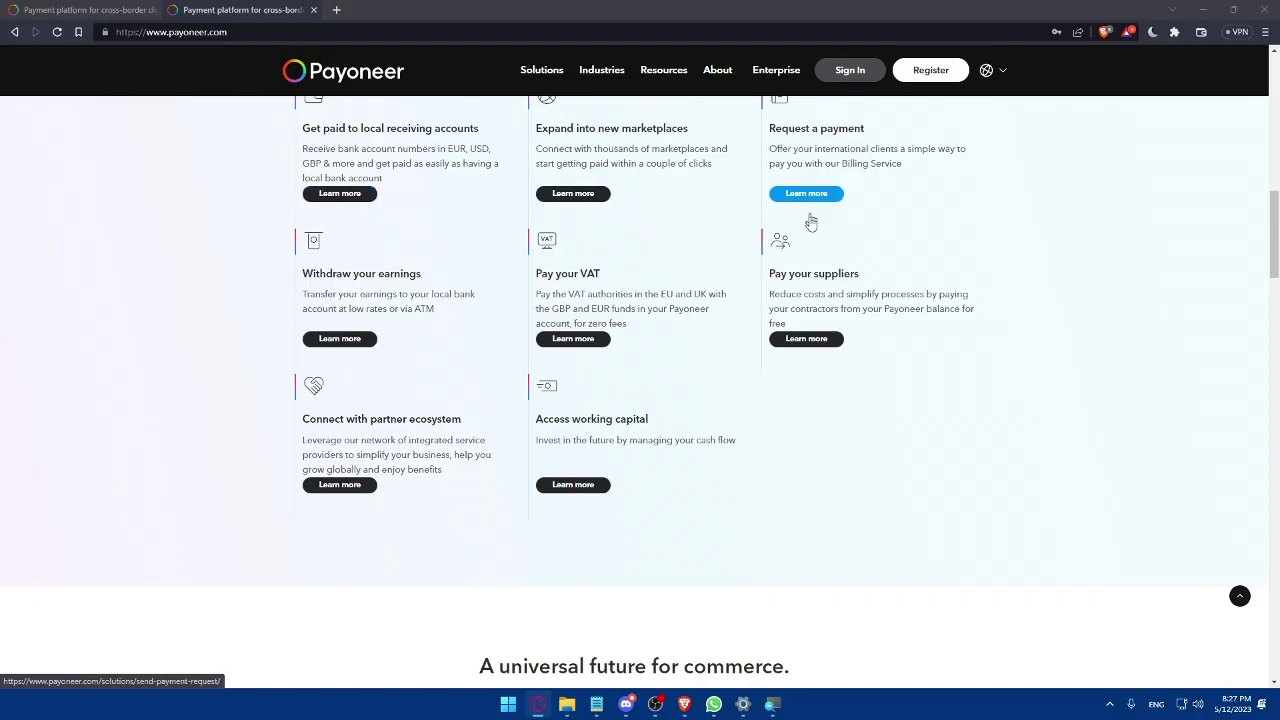
scroll(431, 277, up, 1)
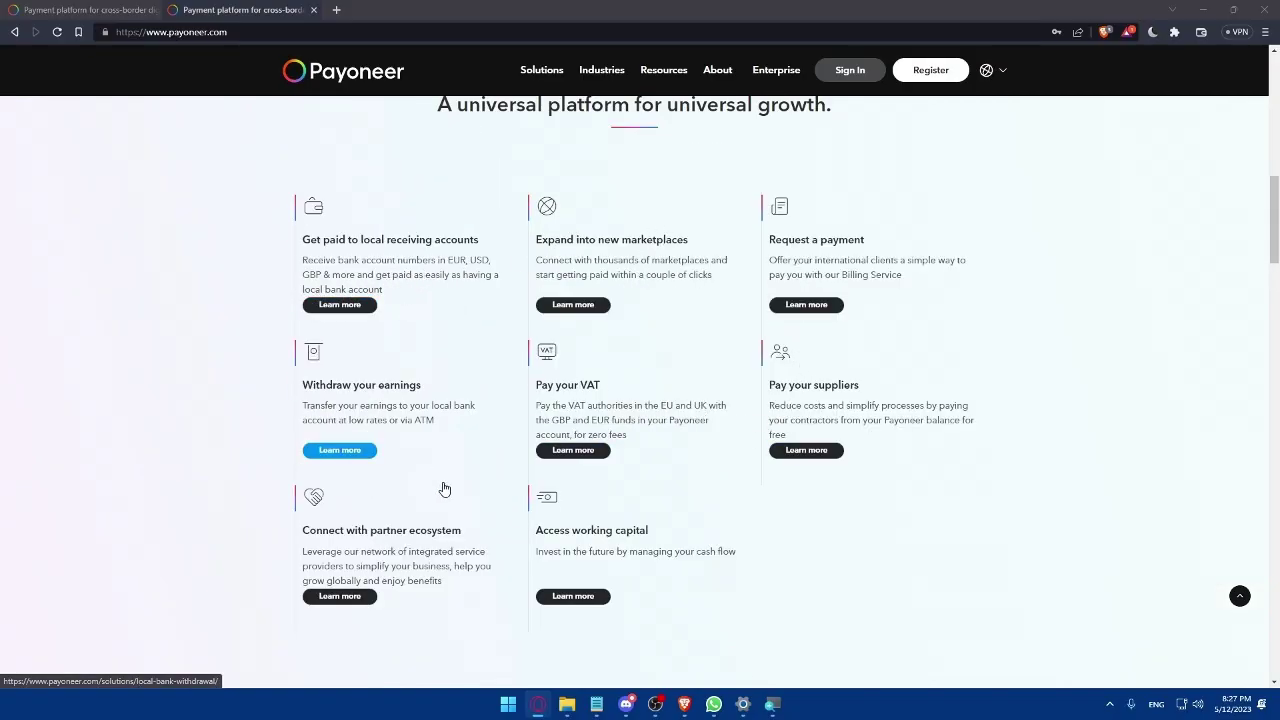
scroll(447, 478, down, 4)
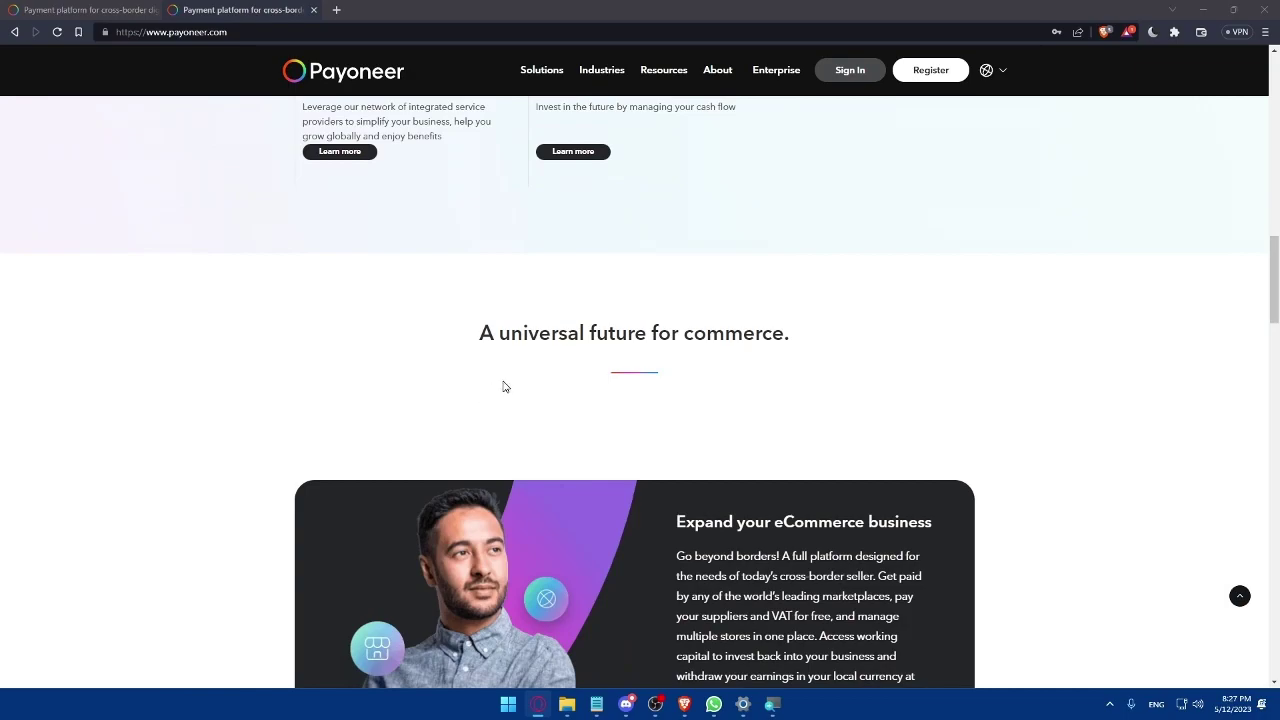
scroll(503, 383, down, 2)
scroll(531, 357, up, 1)
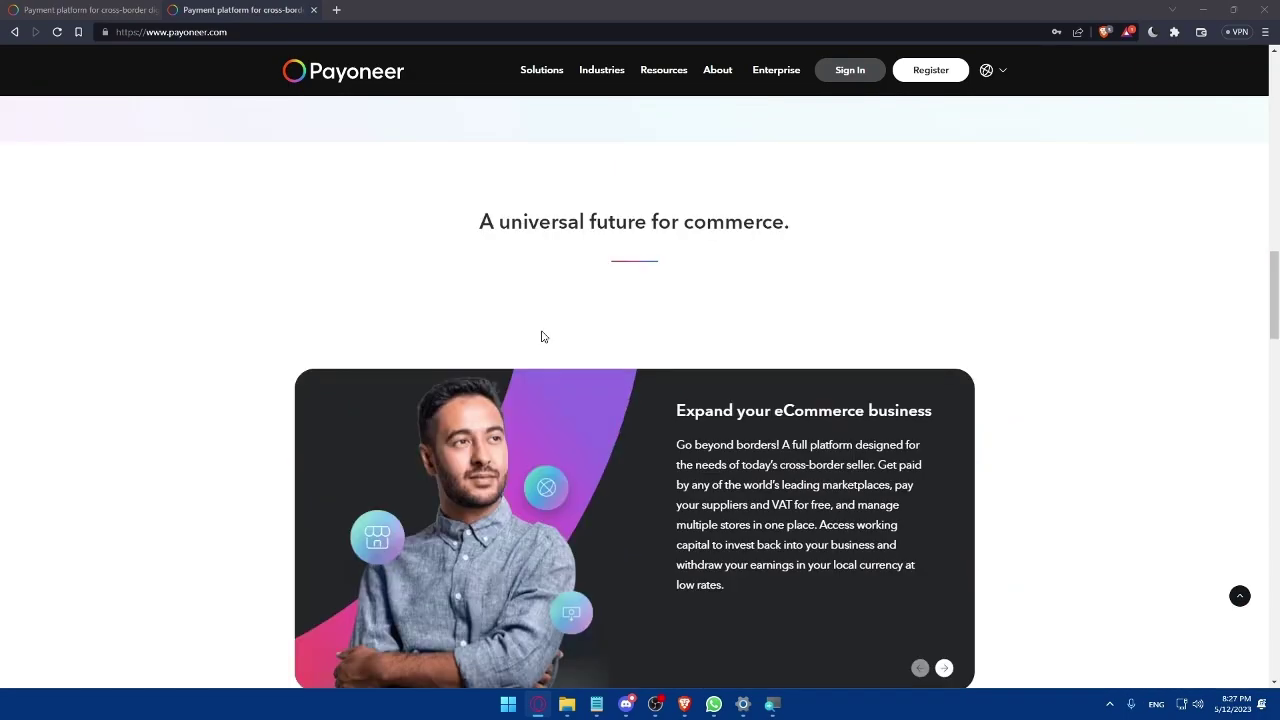
scroll(541, 336, down, 6)
scroll(541, 336, down, 4)
- Scroll through the testimonials, Trustpilot reviews and app sections toward the footer
scroll(541, 336, up, 3)
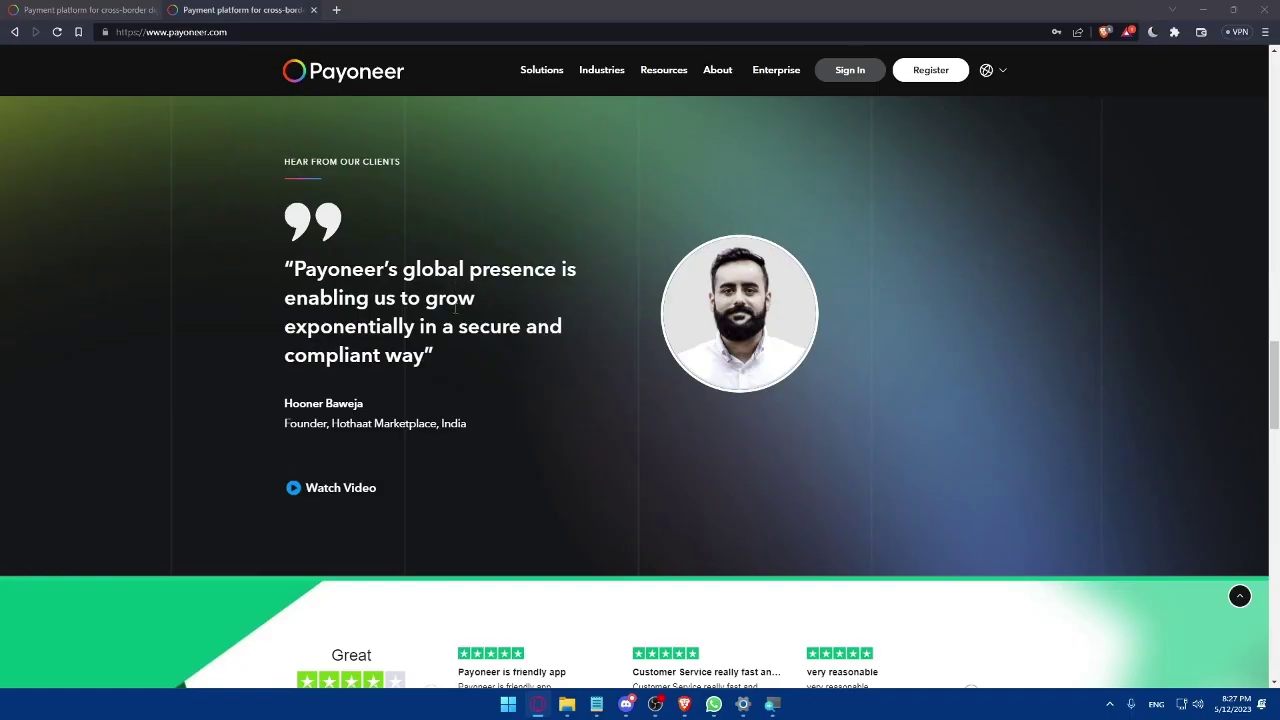
scroll(397, 457, down, 1)
scroll(397, 450, down, 3)
scroll(399, 447, down, 3)
scroll(399, 447, up, 3)
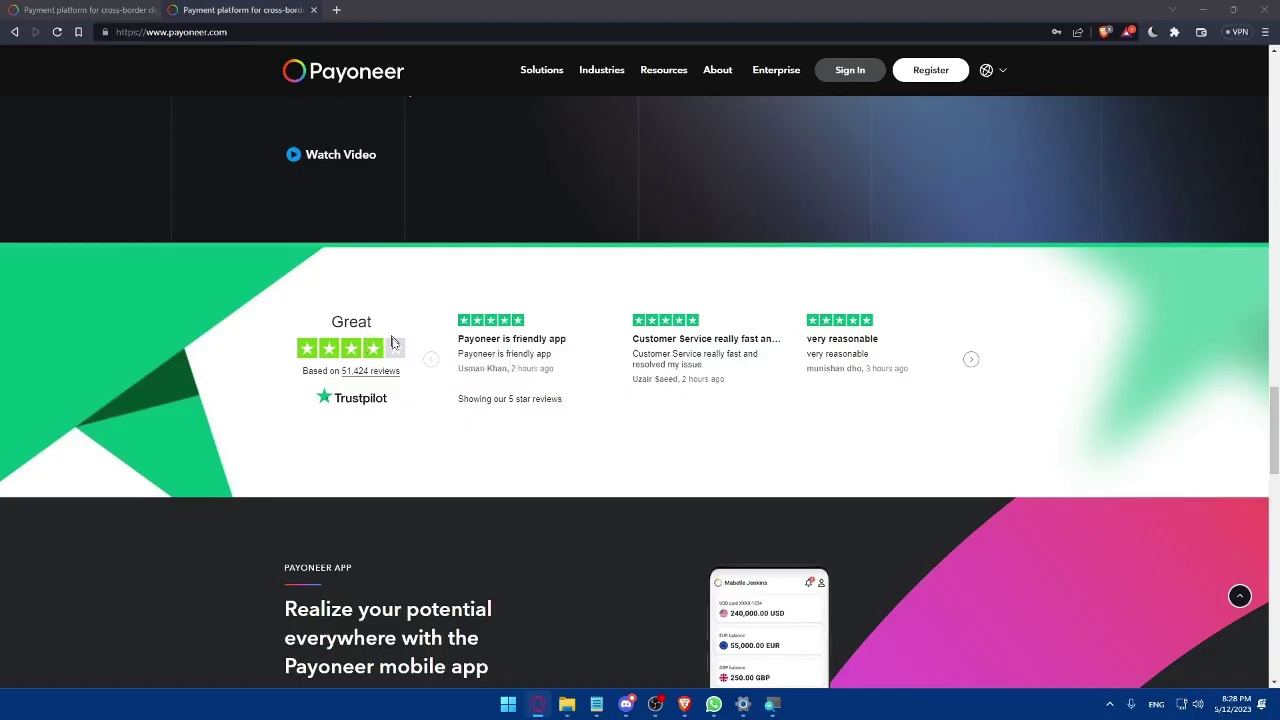
scroll(438, 405, down, 1)
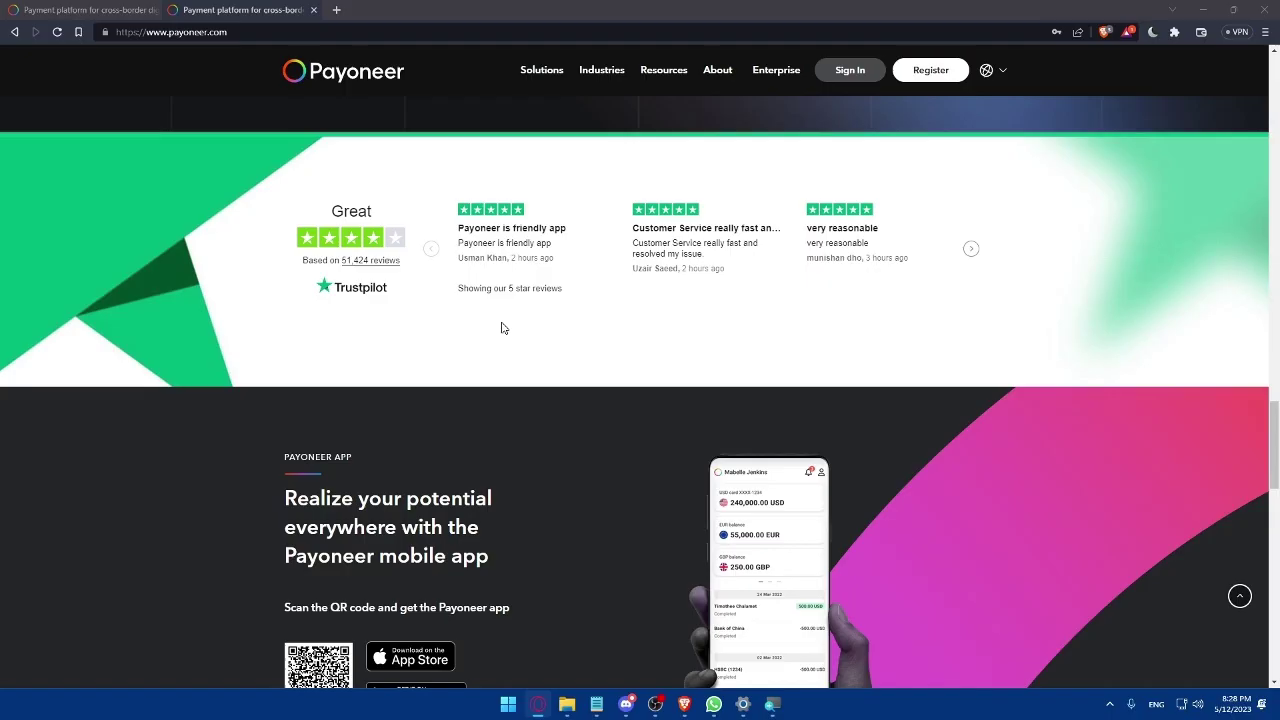
scroll(503, 328, down, 4)
scroll(503, 328, down, 6)
scroll(503, 328, up, 4)
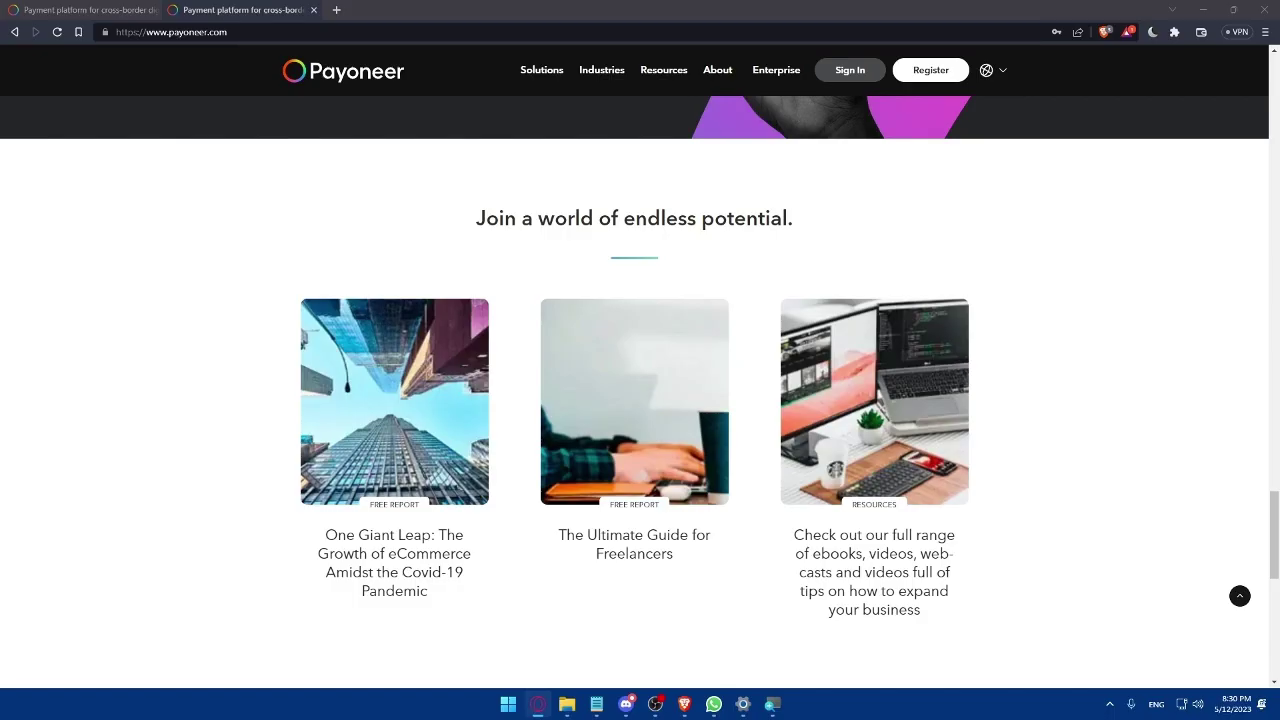
- Scroll up the Payoneer homepage back to the 'A universe of opportunities. Open to you.' introduction
scroll(591, 331, up, 2)
scroll(591, 337, up, 5)
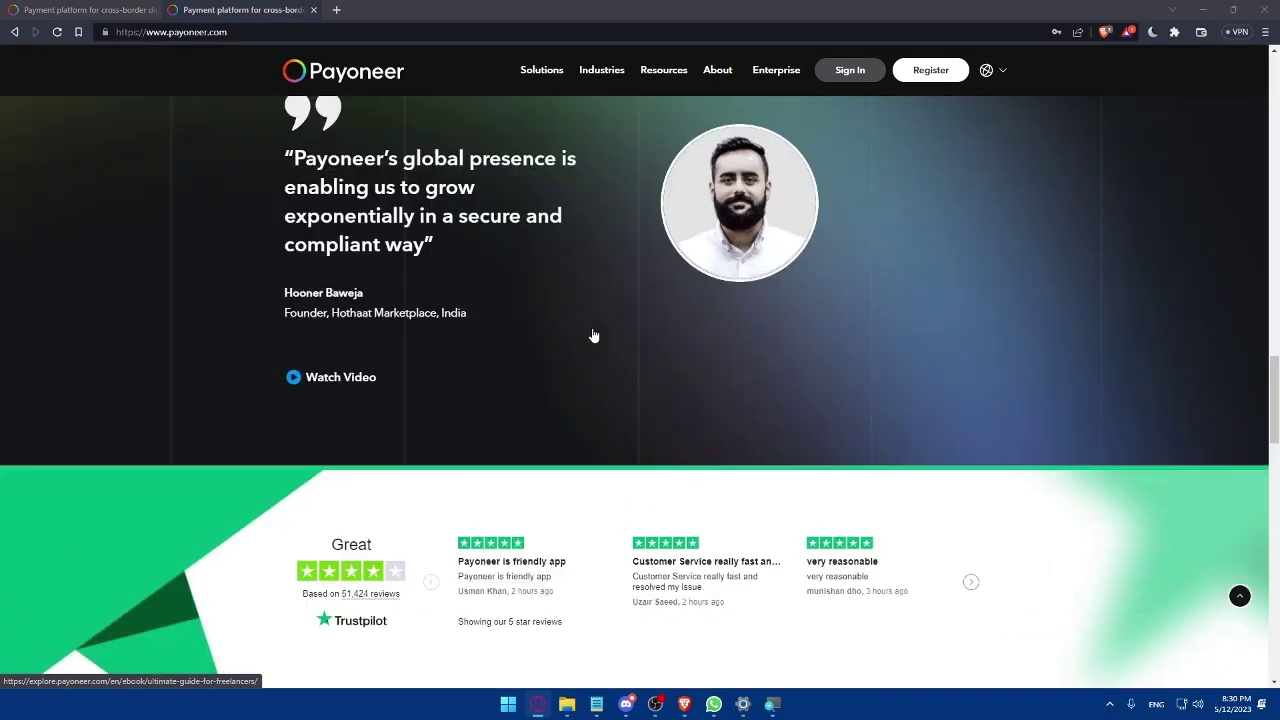
scroll(595, 375, up, 5)
scroll(640, 390, up, 5)
scroll(686, 414, up, 5)
scroll(686, 414, up, 5)
scroll(689, 412, up, 5)
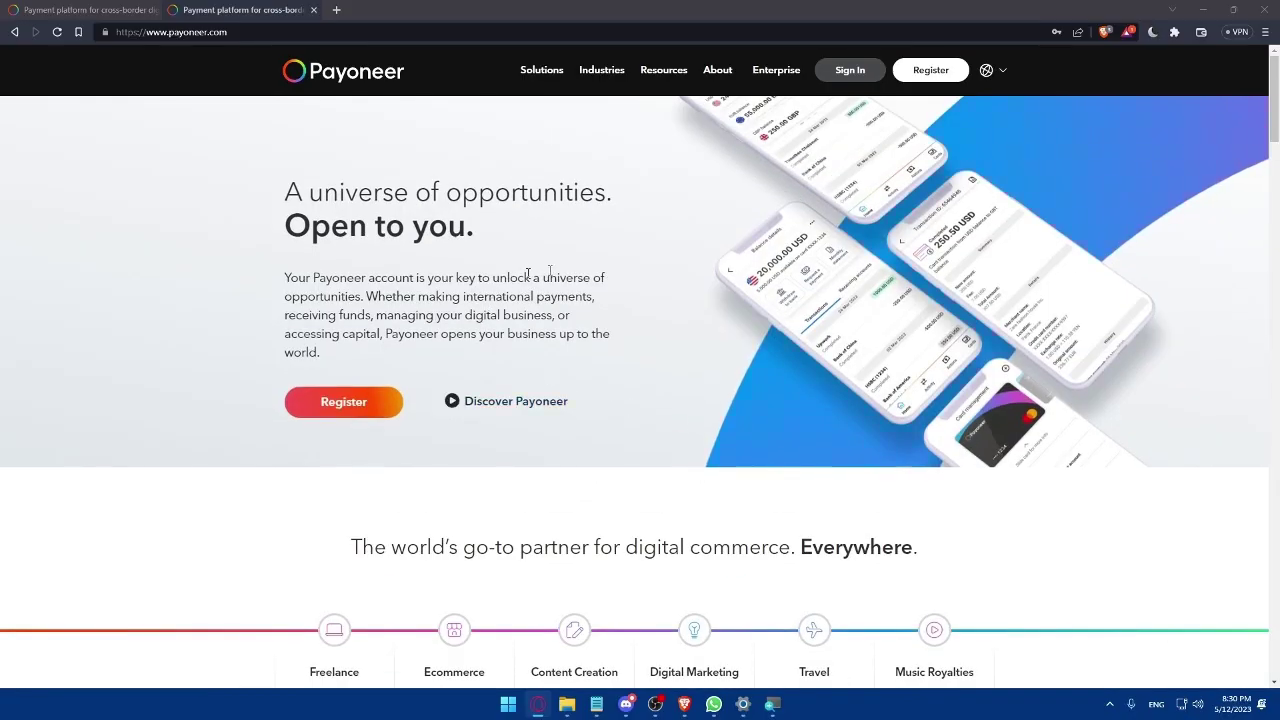